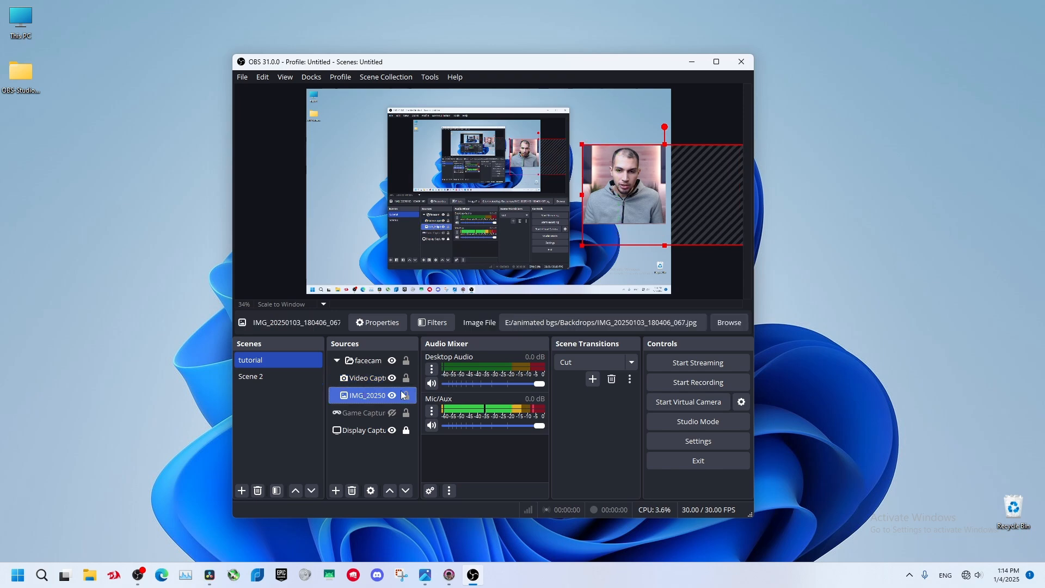
Enlarge the facecam group and place it flush in the canvas's lower-right corner, about 1090 px from the left edge
left_click_drag(583, 223, 548, 292)
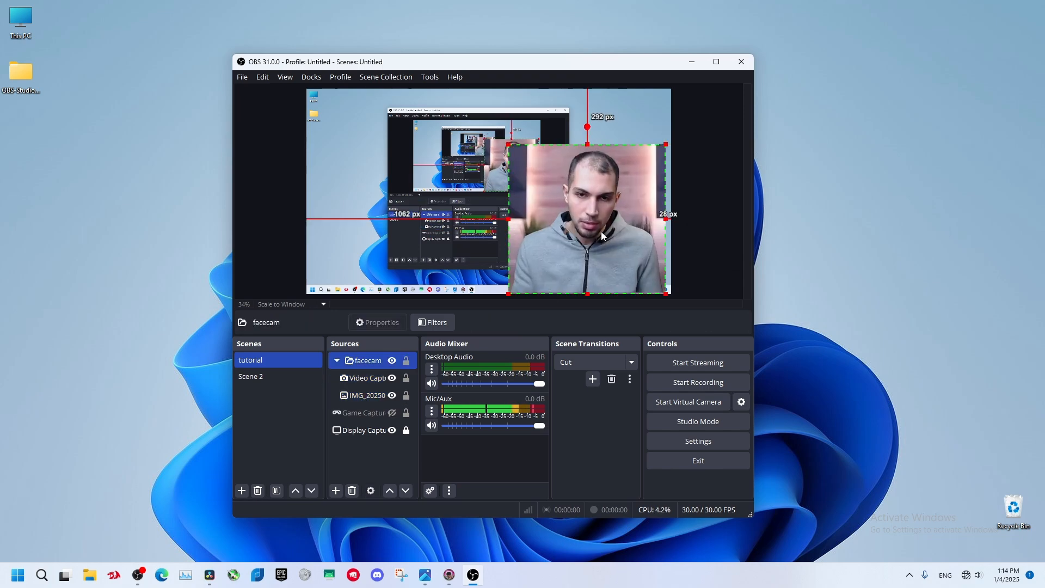
left_click_drag(601, 231, 604, 231)
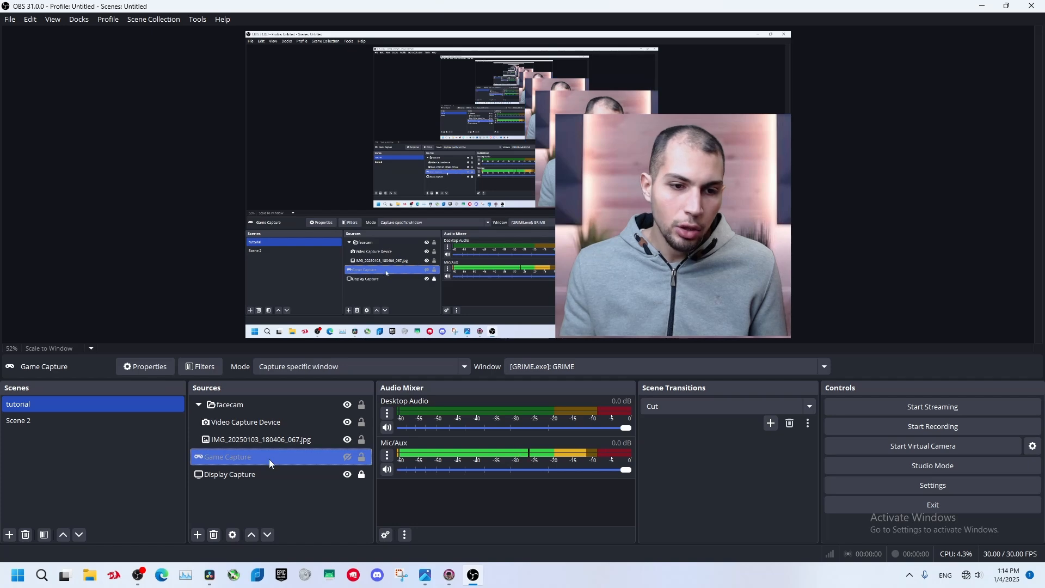
Show the Game Capture source and shrink it to fill the width beside the facecam, about 302 px below the canvas top
left_click(347, 457)
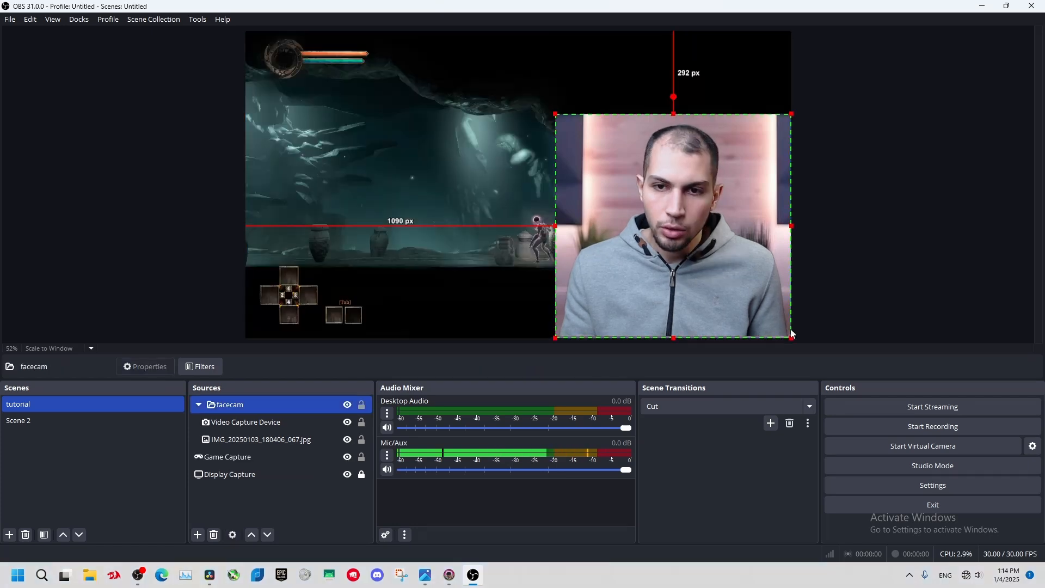
left_click(410, 203)
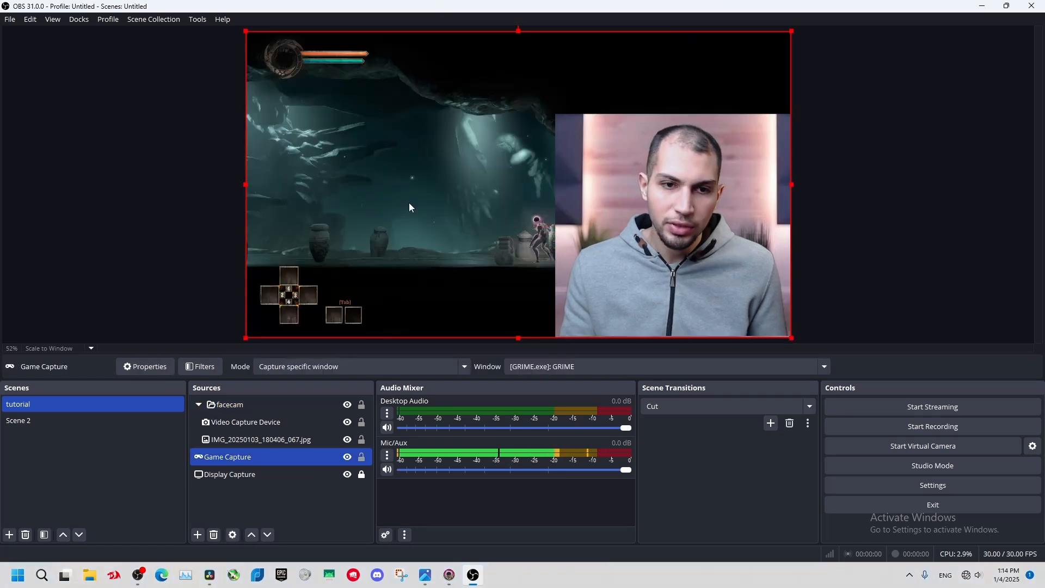
left_click_drag(792, 338, 566, 219)
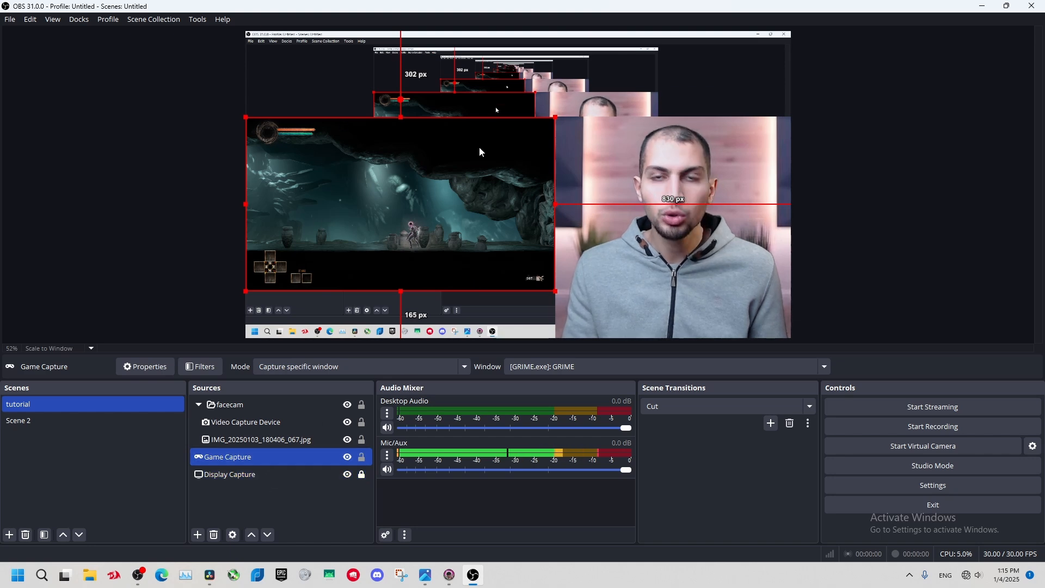
Add a Crop/Pad effect filter with its default name to the Game Capture source
left_click(204, 367)
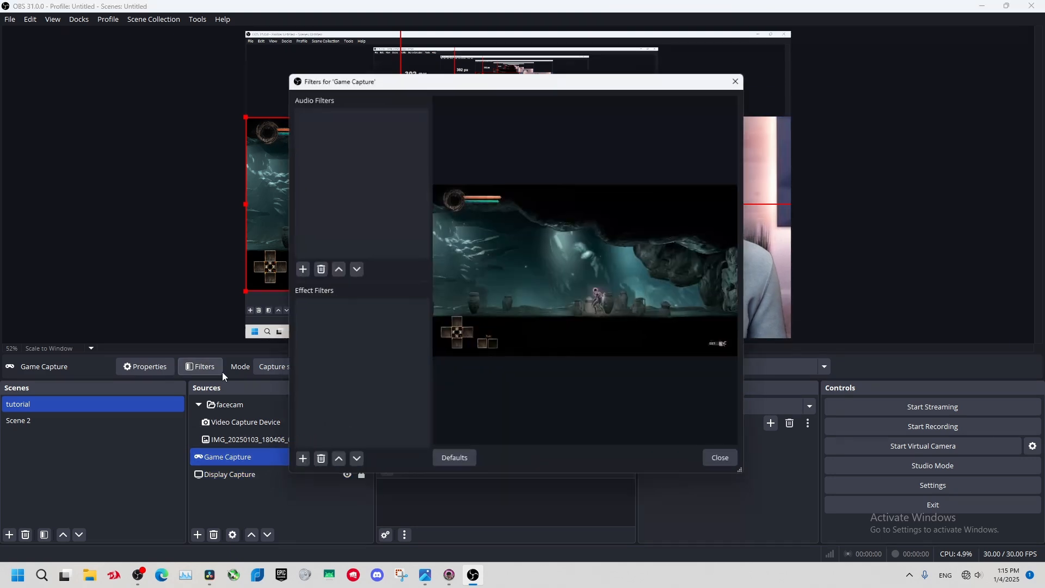
left_click(298, 466)
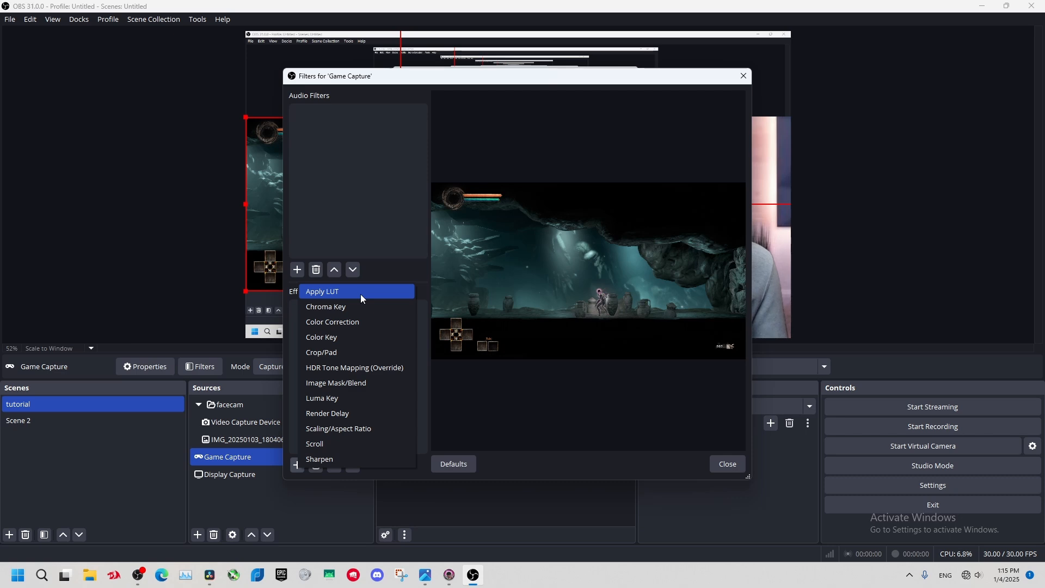
left_click(353, 352)
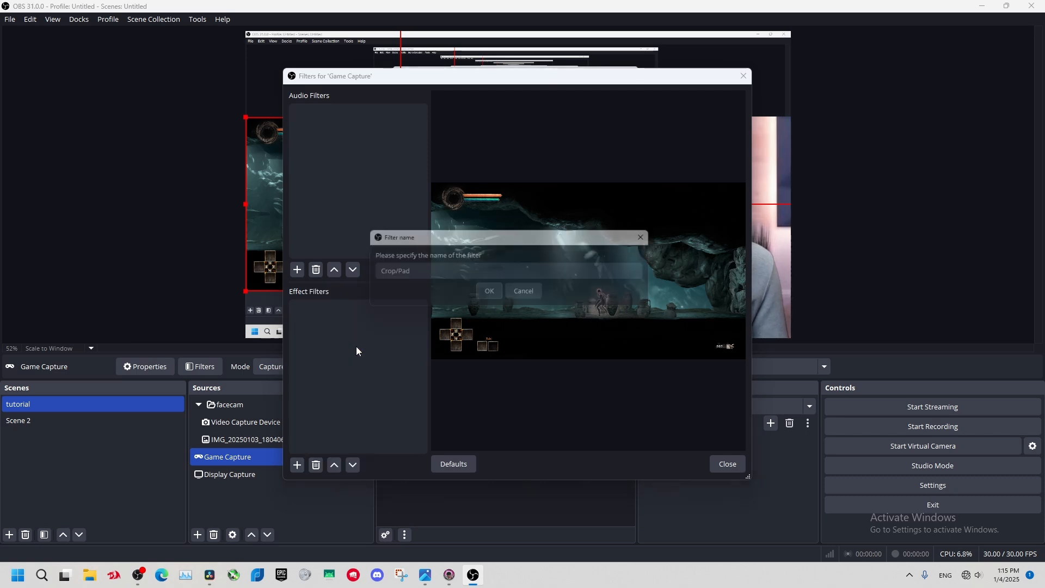
left_click(497, 294)
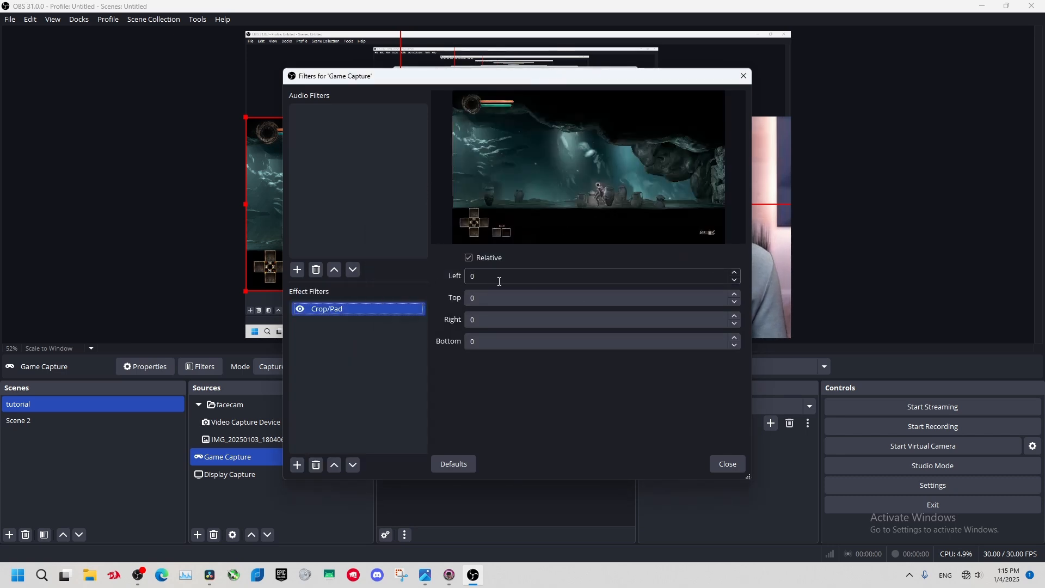
Crop 250 from the top and 250 from the bottom of the game capture, and close its filters
left_click(473, 341)
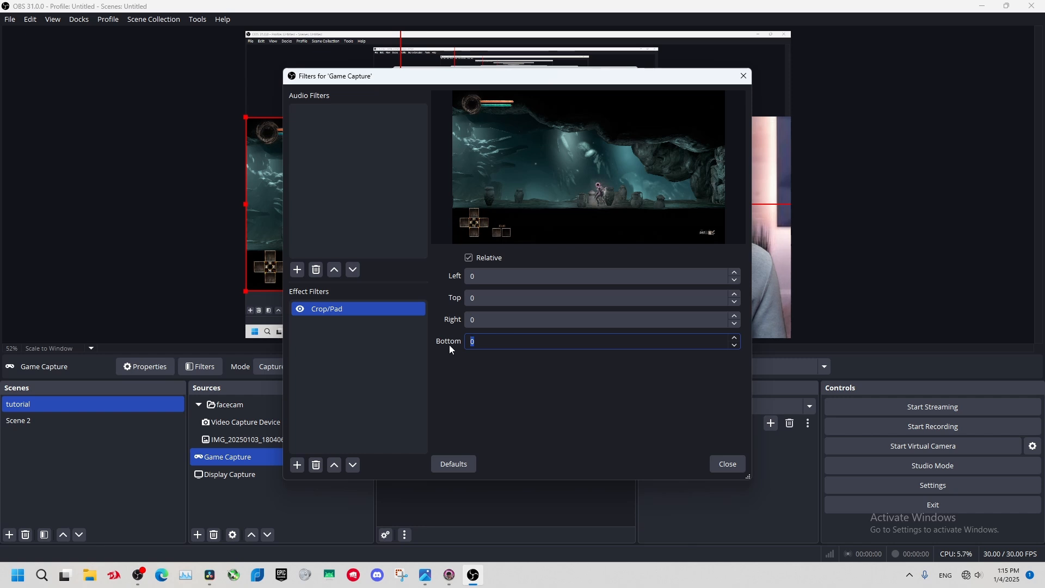
type("200")
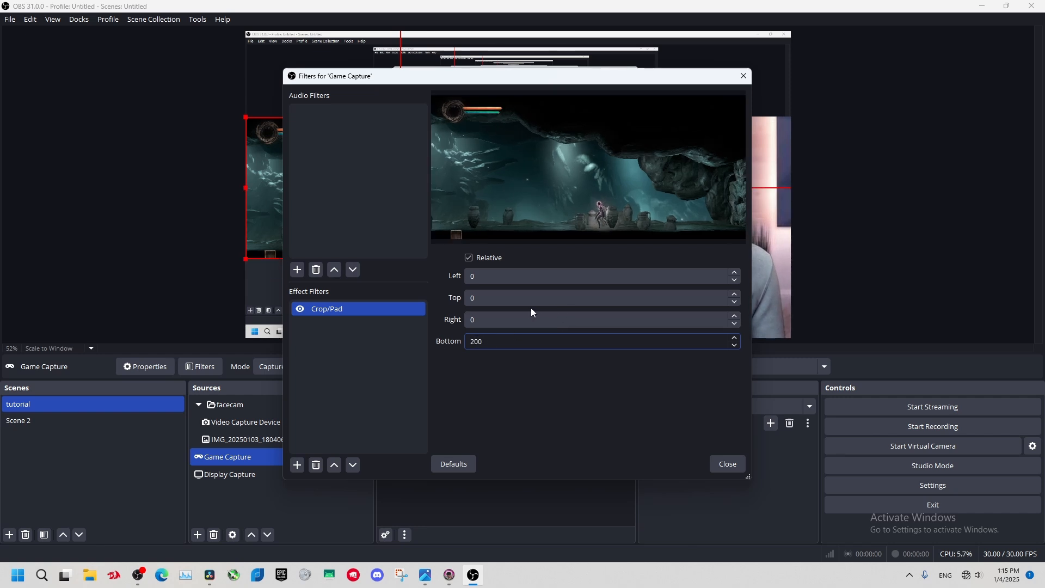
left_click(480, 297)
type("250")
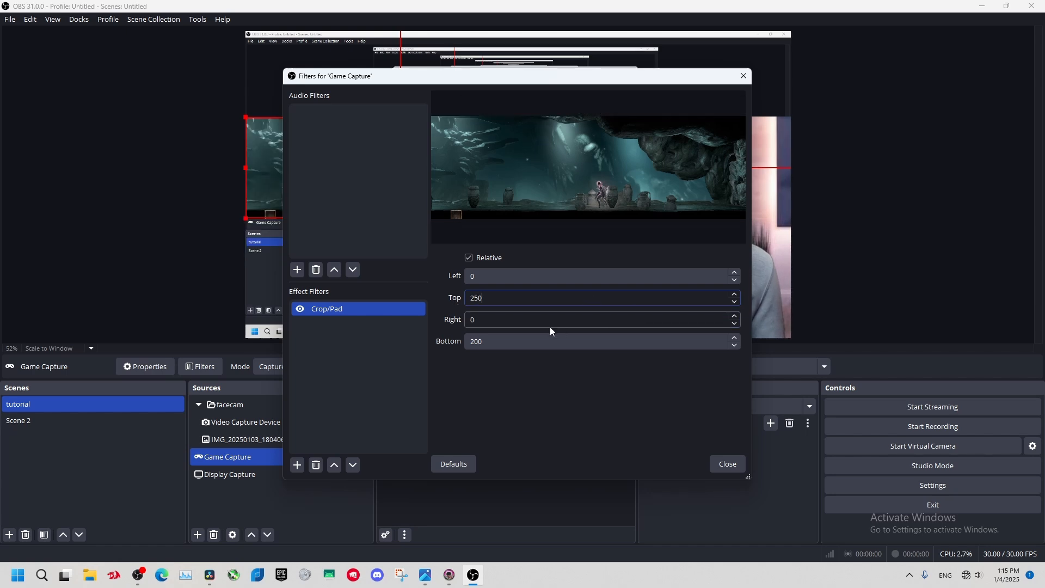
left_click(499, 343)
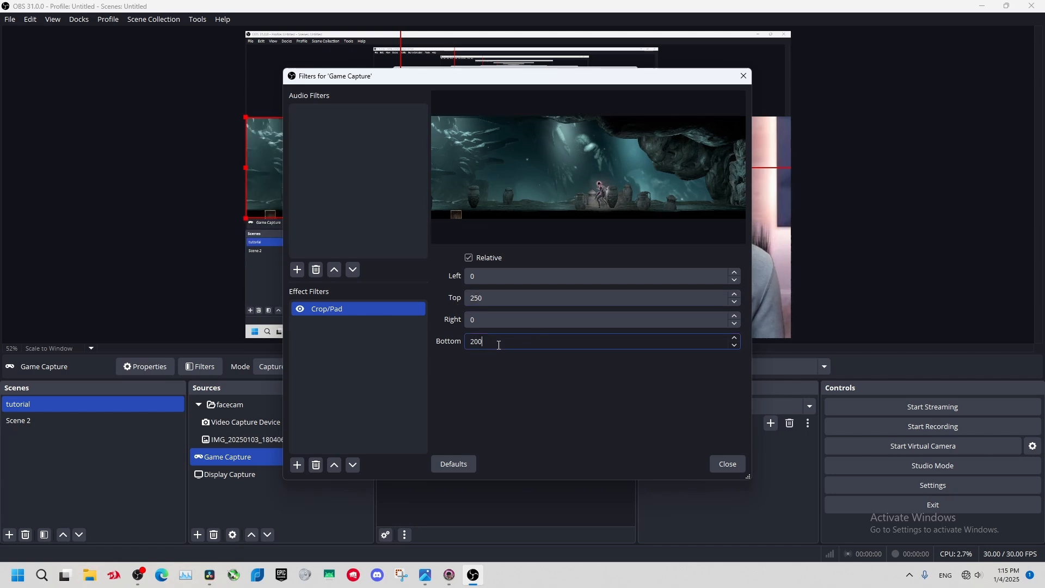
type("5")
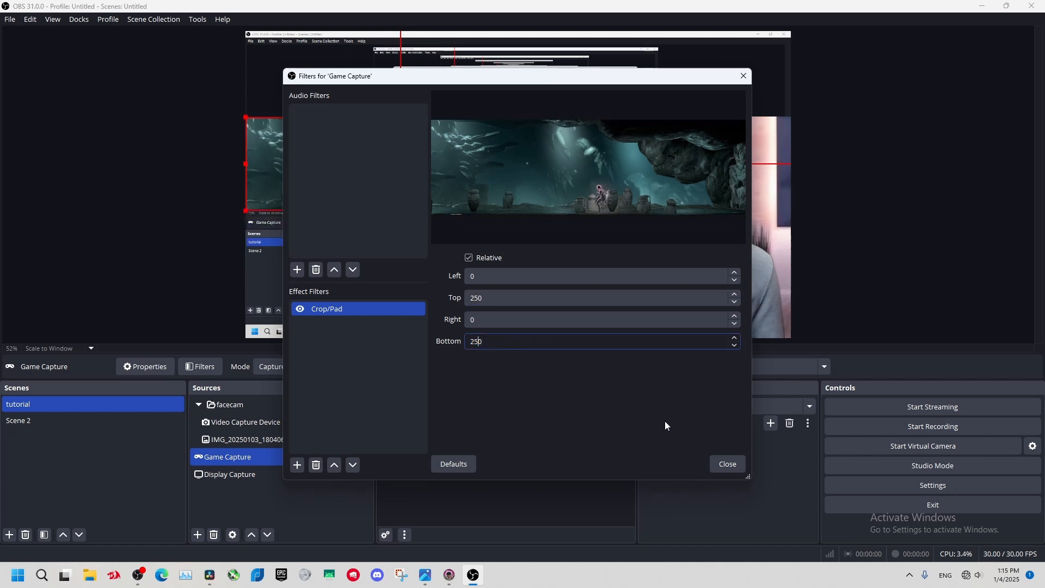
left_click(734, 466)
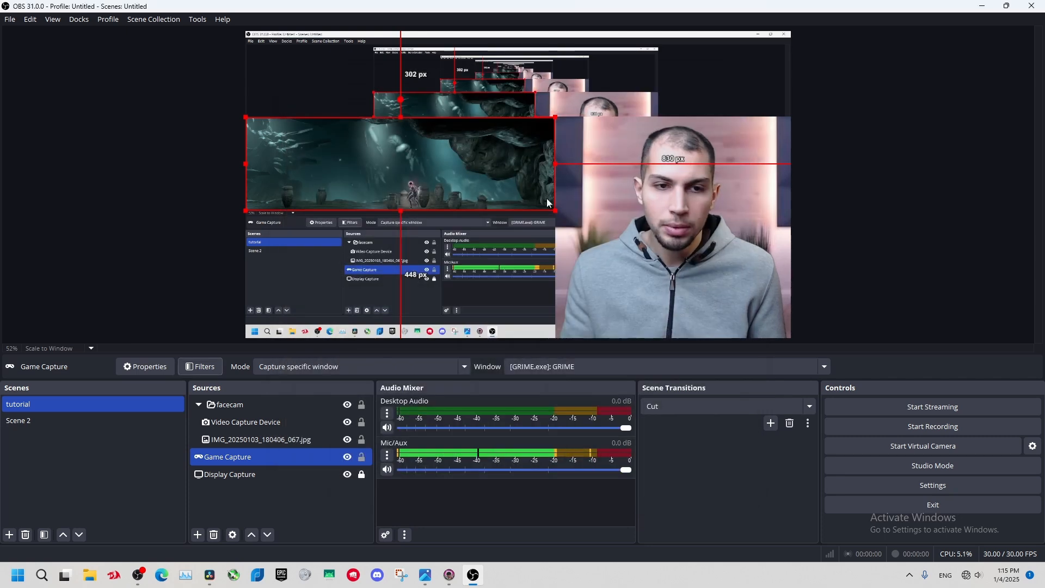
Switch to the GRIME game, run and jump with the character to test the cropped capture, and return to OBS
left_click(380, 152)
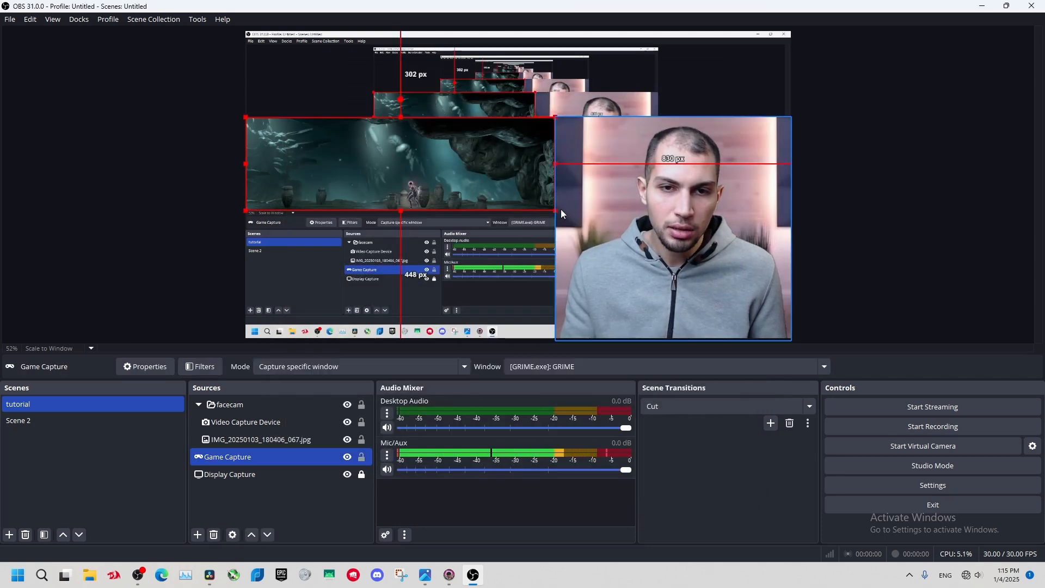
key("alt+Tab")
key("a")
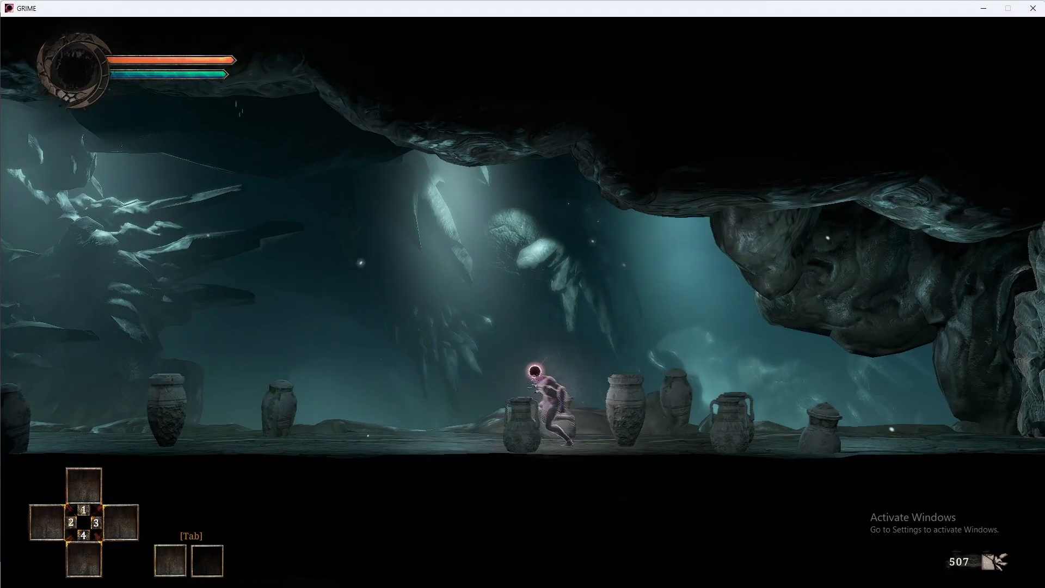
key("space")
key("space")
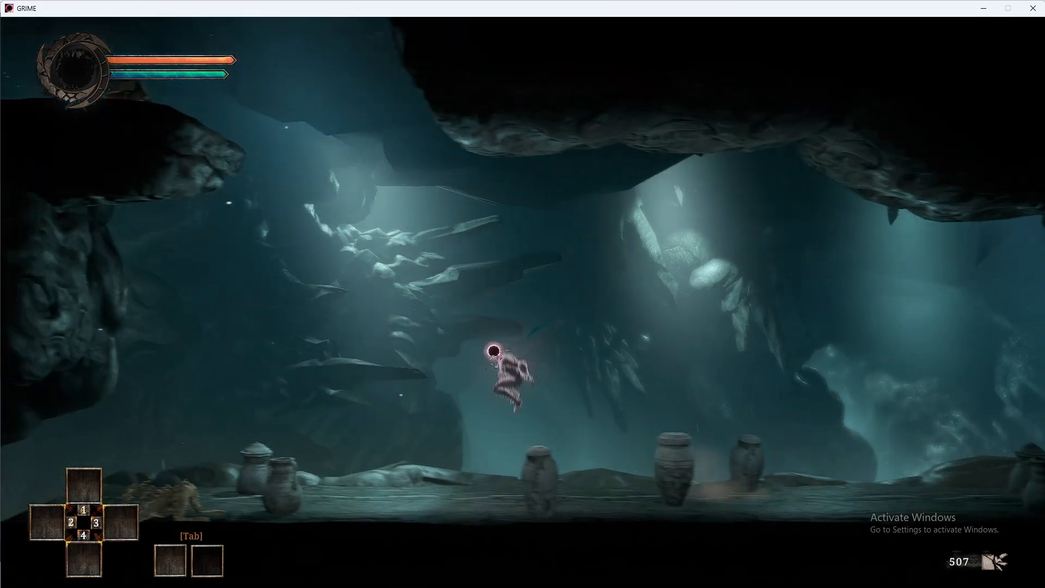
key("shift")
key("space")
key("alt+Tab")
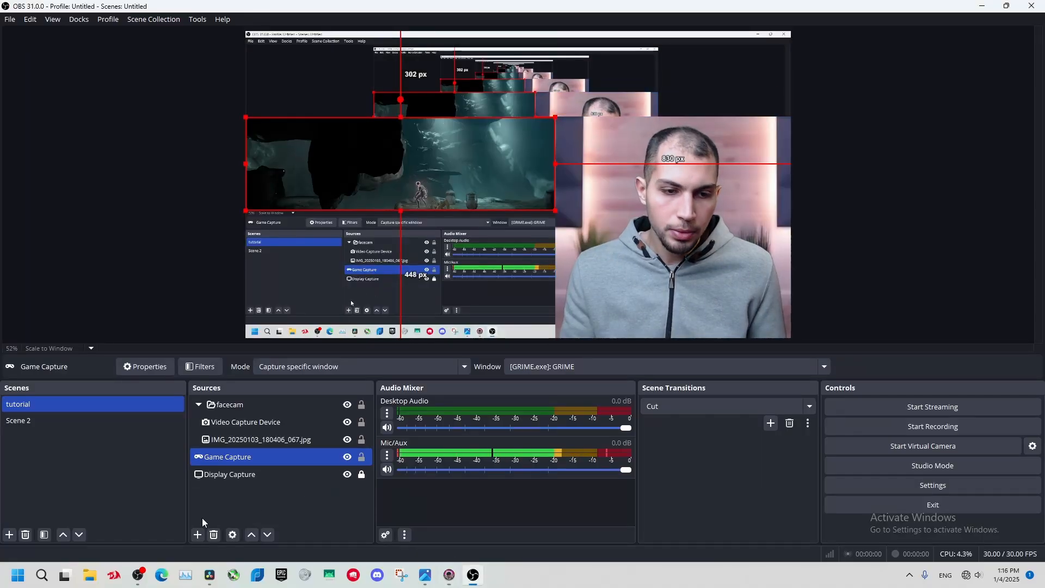
Examine the facecam group by collapsing and expanding it and checking its Video Capture Device source
left_click(242, 405)
left_click(247, 422)
left_click(215, 405)
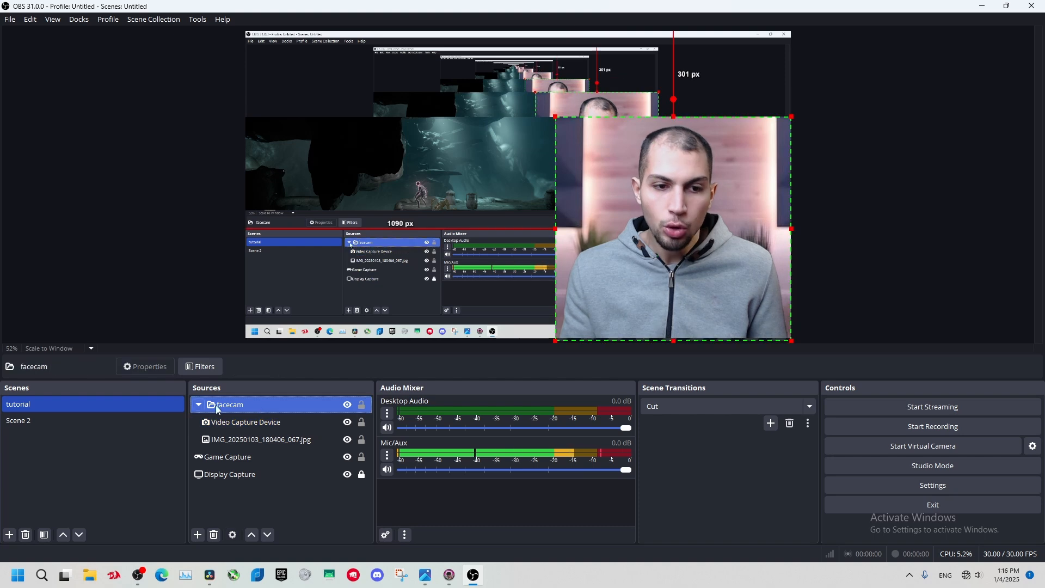
left_click(199, 404)
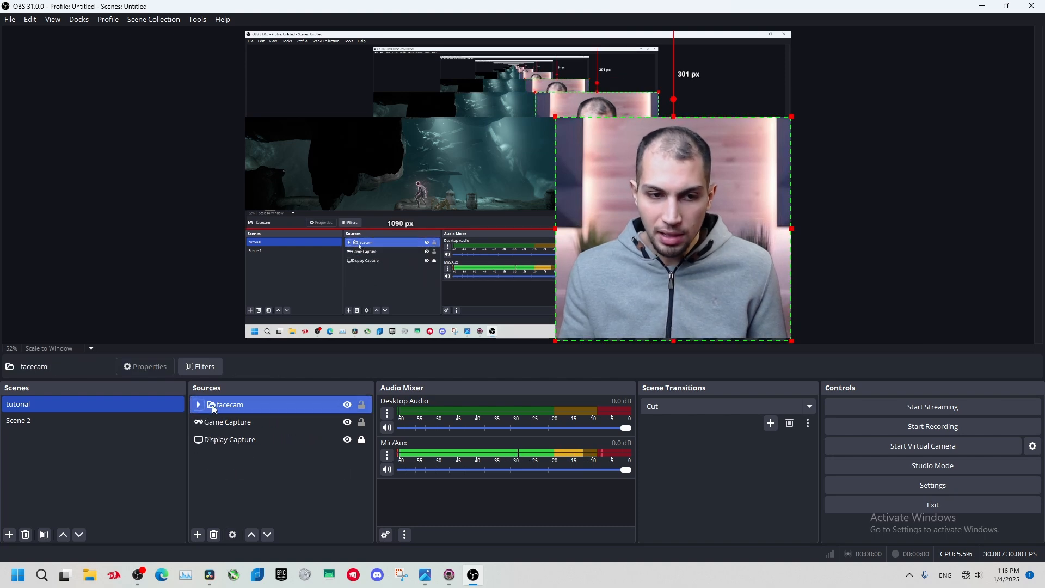
left_click(199, 404)
left_click(249, 422)
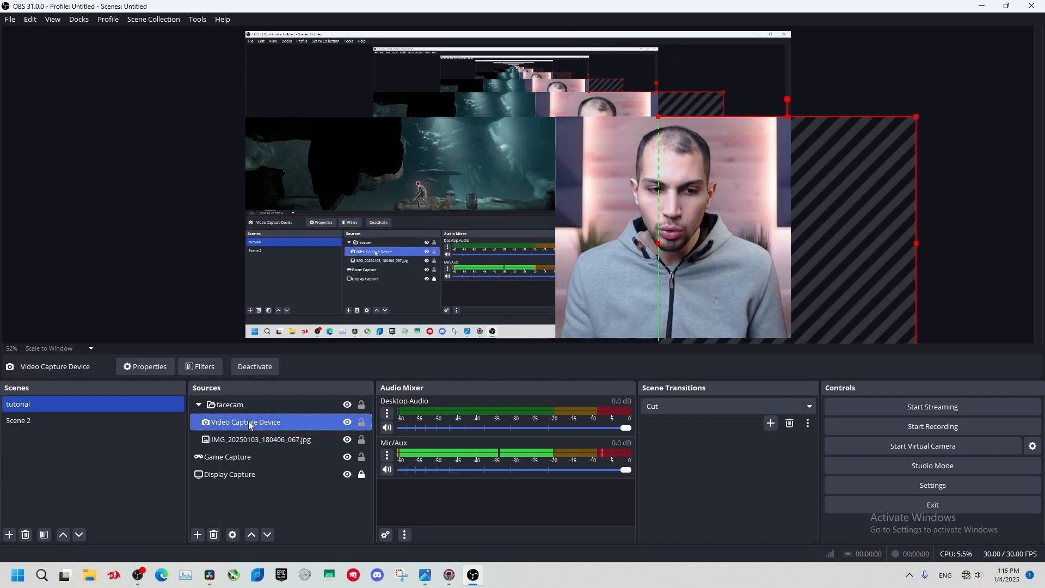
Add a Color Correction filter to the facecam's background image IMG_20250103_180406_067.jpg
left_click(243, 441)
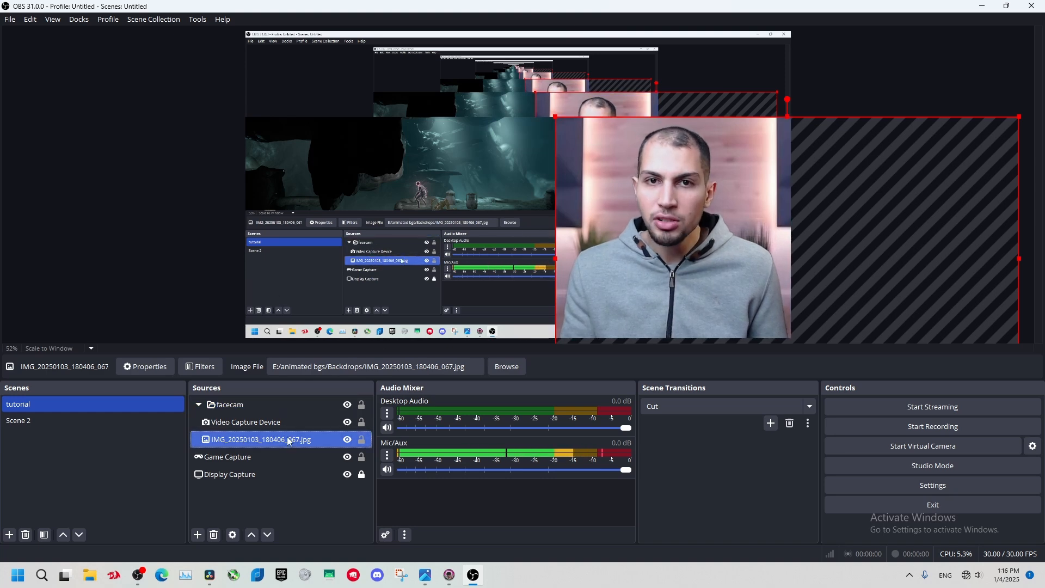
left_click(202, 429, "ctrl")
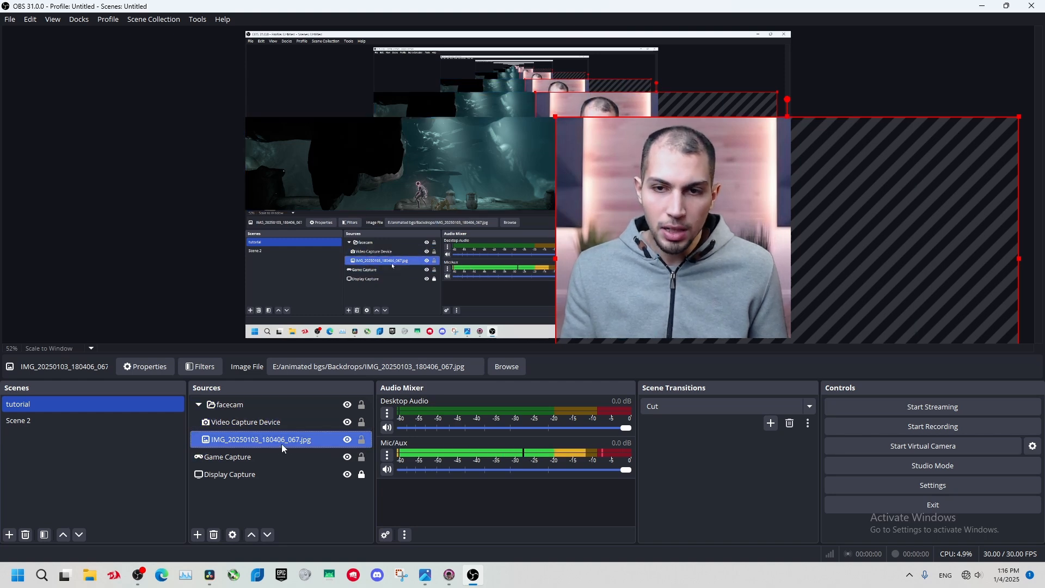
left_click(201, 367)
left_click_drag(482, 87, 253, 89)
left_click(68, 468)
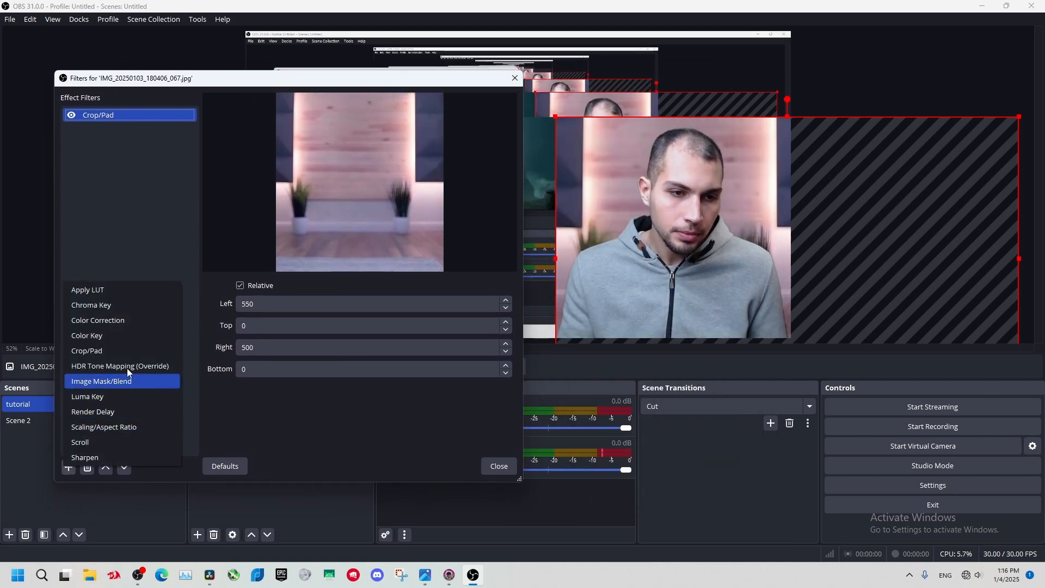
left_click(125, 321)
left_click(266, 298)
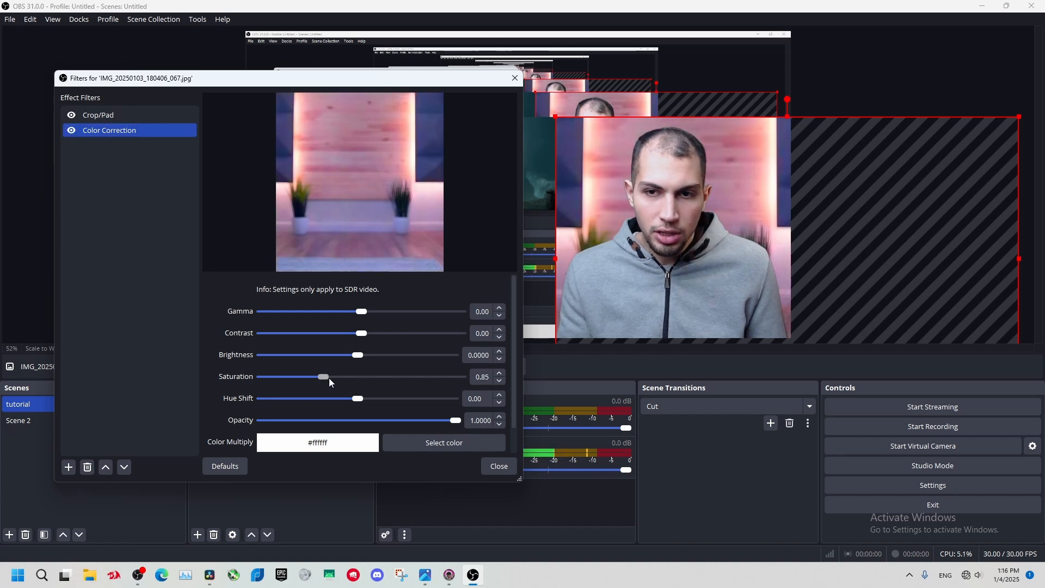
Try saturation values of -1.00 and 0.02 on the background image, and restore the filter defaults
left_click_drag(333, 379, 288, 382)
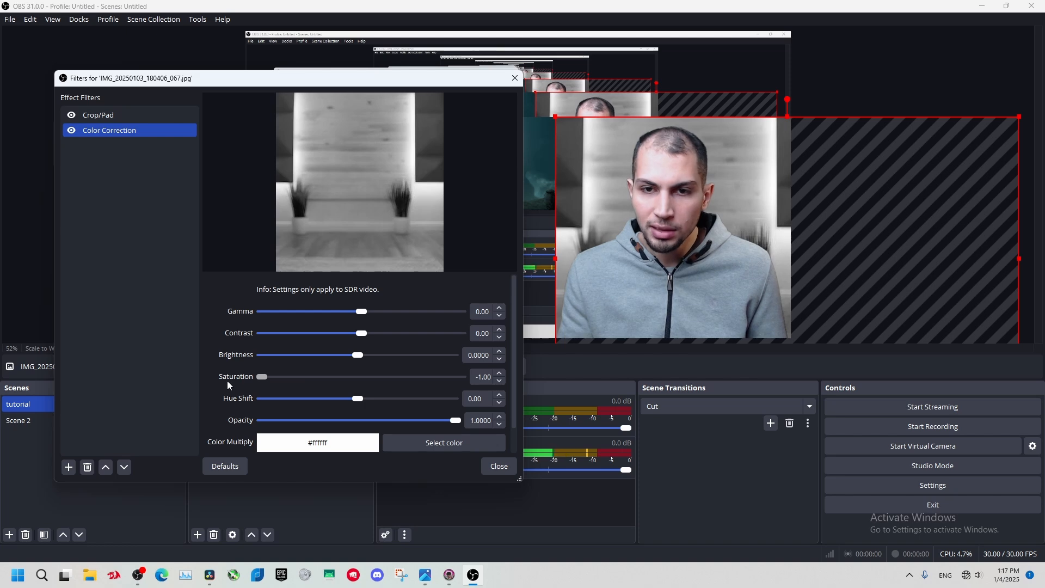
left_click_drag(262, 377, 295, 380)
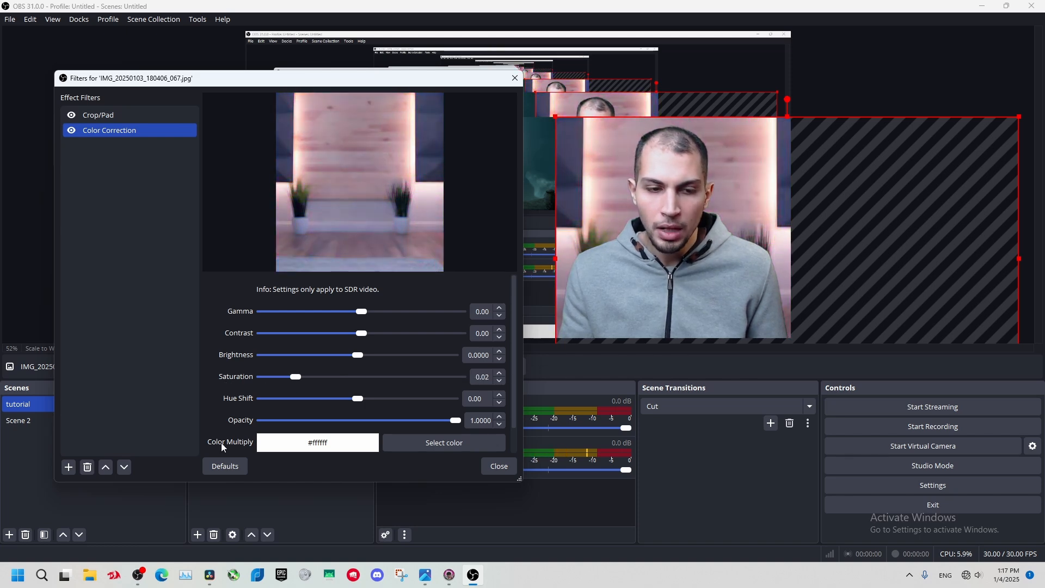
left_click(225, 466)
left_click(358, 293)
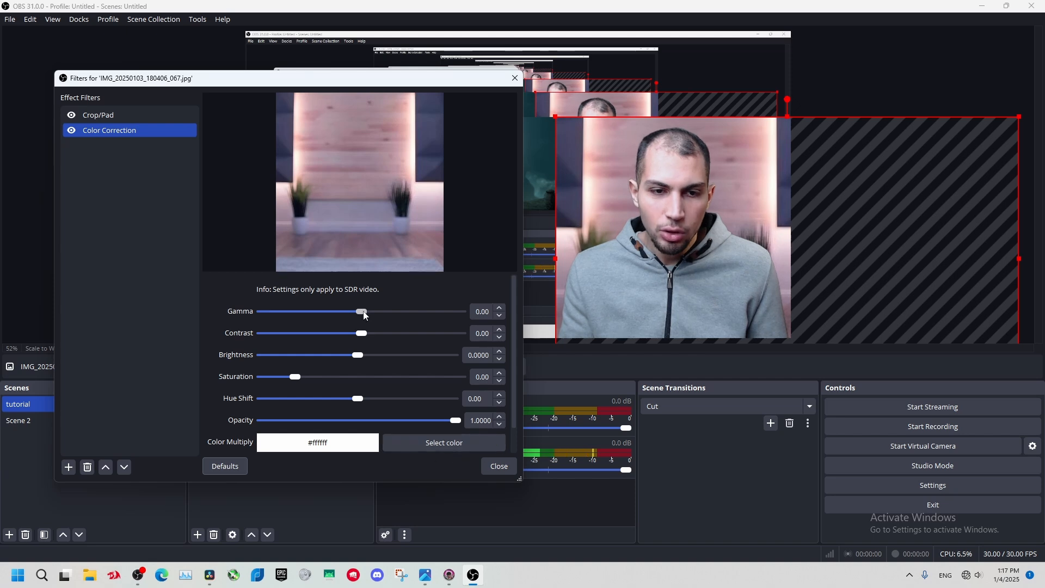
Try contrast 0.39, brightness 0.0739 and hue shift -4.09 on the background image, and restore the filter defaults
mouse_move(362, 313)
left_mouse_down()
mouse_move(381, 313)
mouse_move(363, 315)
left_mouse_up()
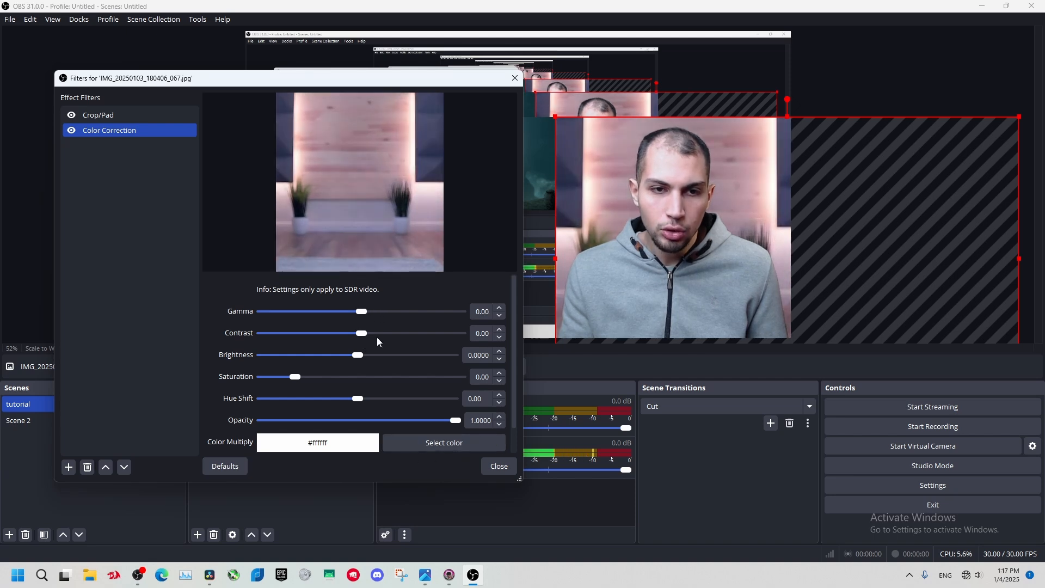
left_click(371, 335)
mouse_move(358, 355)
left_mouse_down()
mouse_move(378, 356)
mouse_move(367, 358)
left_mouse_up()
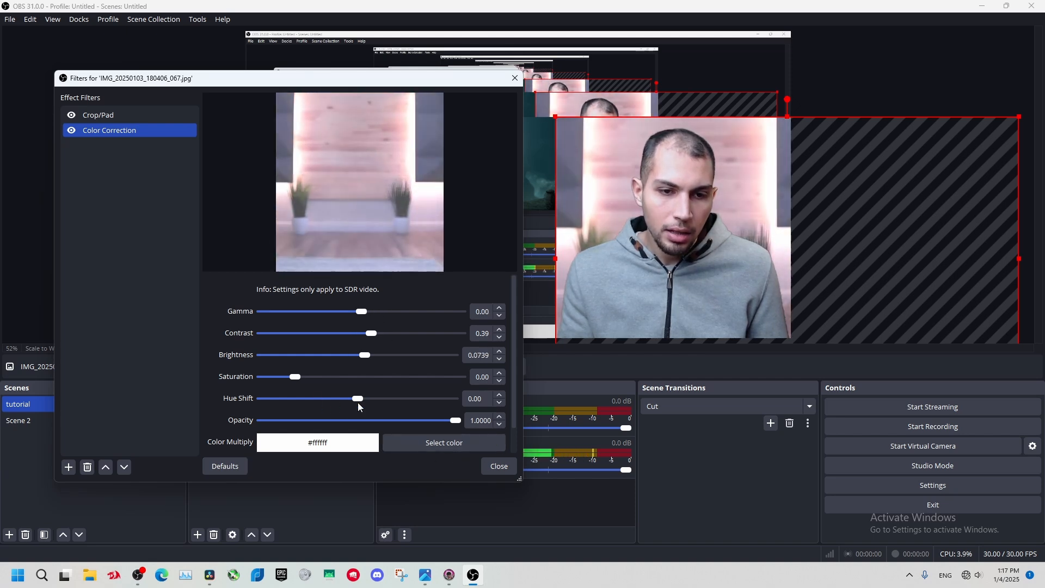
mouse_move(357, 400)
left_mouse_down()
mouse_move(234, 403)
mouse_move(387, 400)
mouse_move(303, 399)
mouse_move(354, 407)
left_mouse_up()
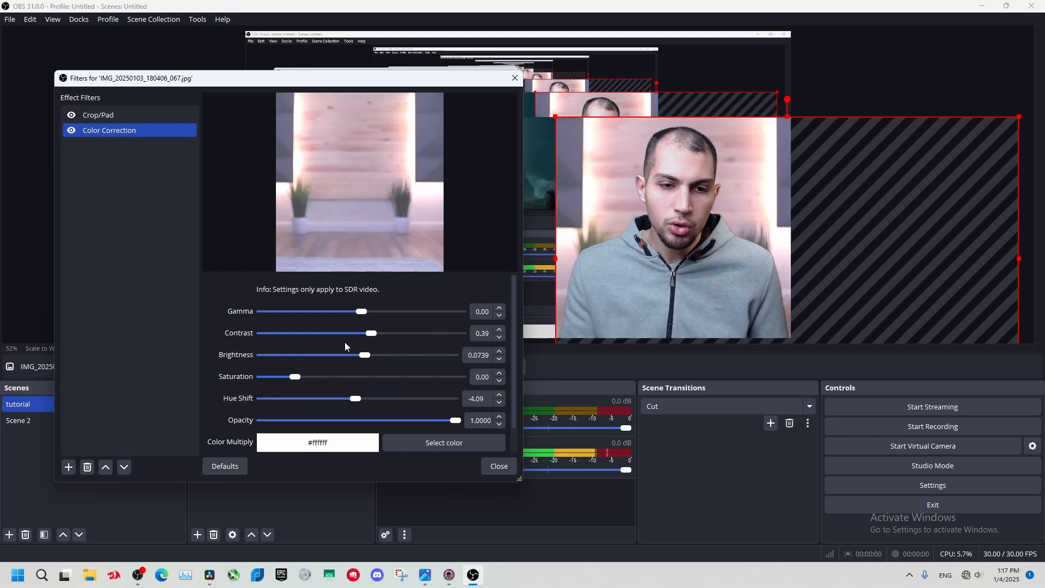
left_click(231, 467)
left_click(362, 293)
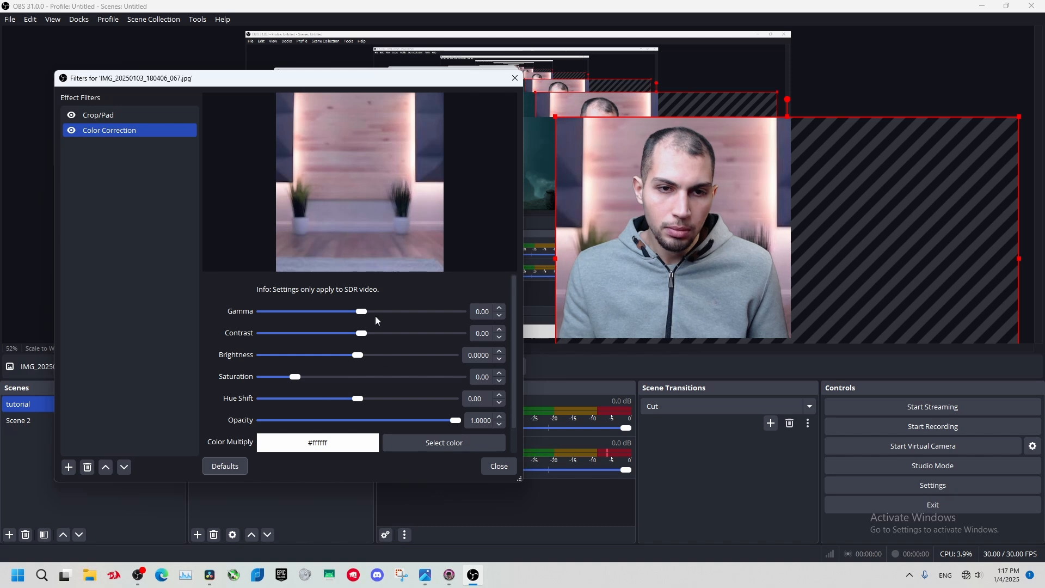
Set the background image's Color Correction color multiply to pale cyan #defeff, and disable that filter
left_click(426, 446)
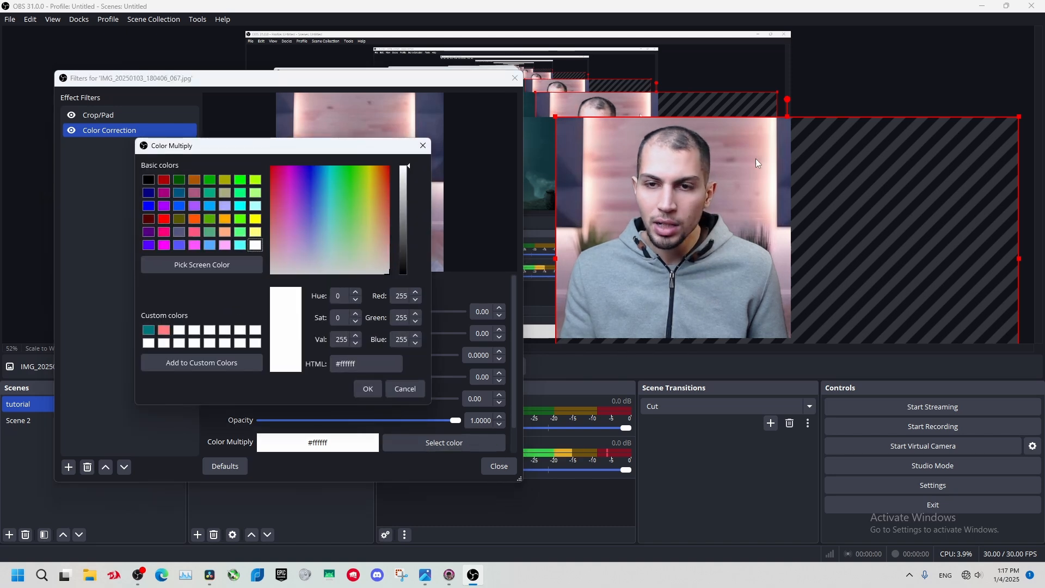
left_click(329, 254)
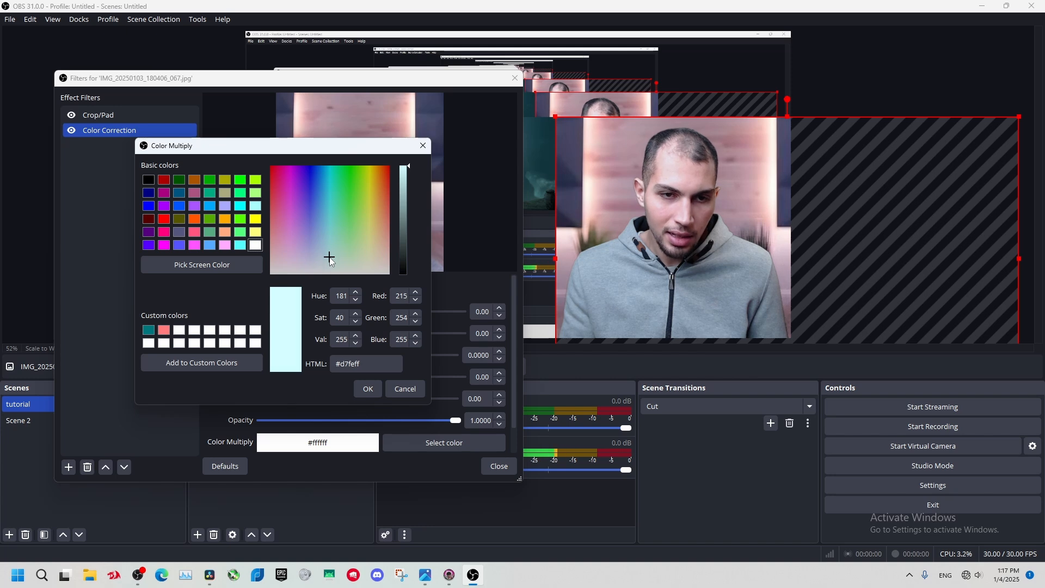
left_click(374, 388)
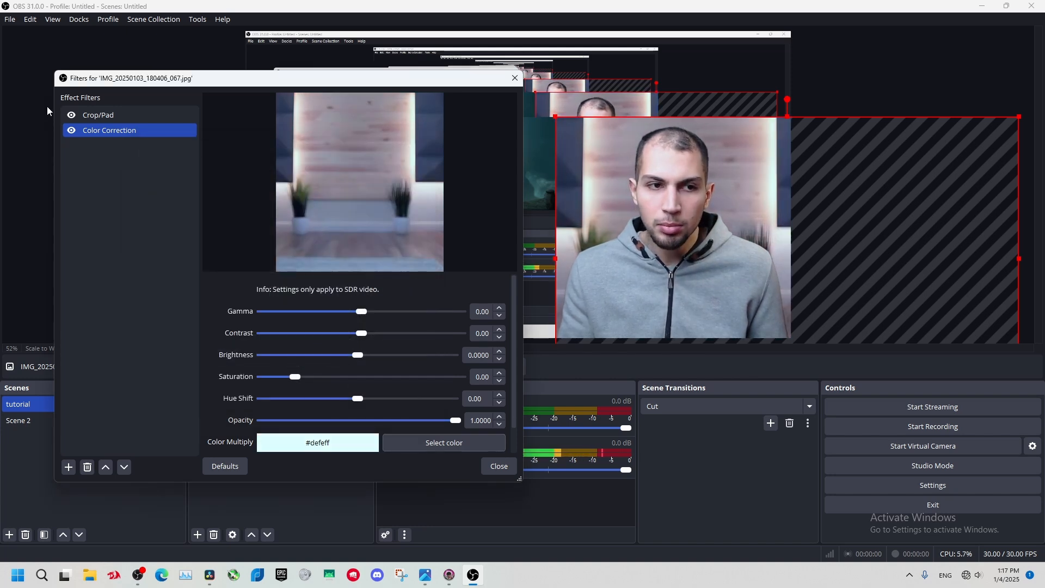
left_click(71, 130)
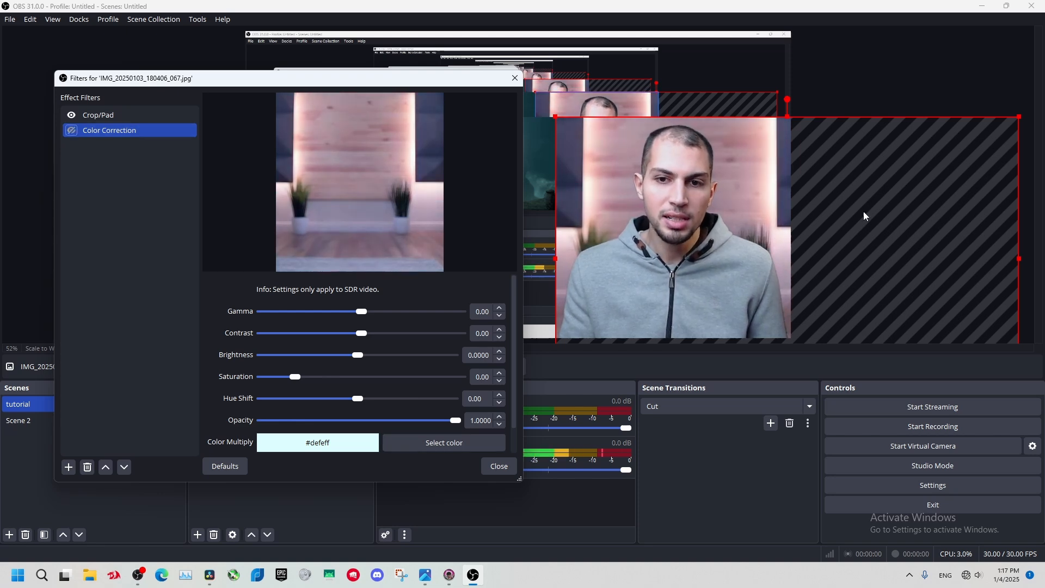
left_click(70, 467)
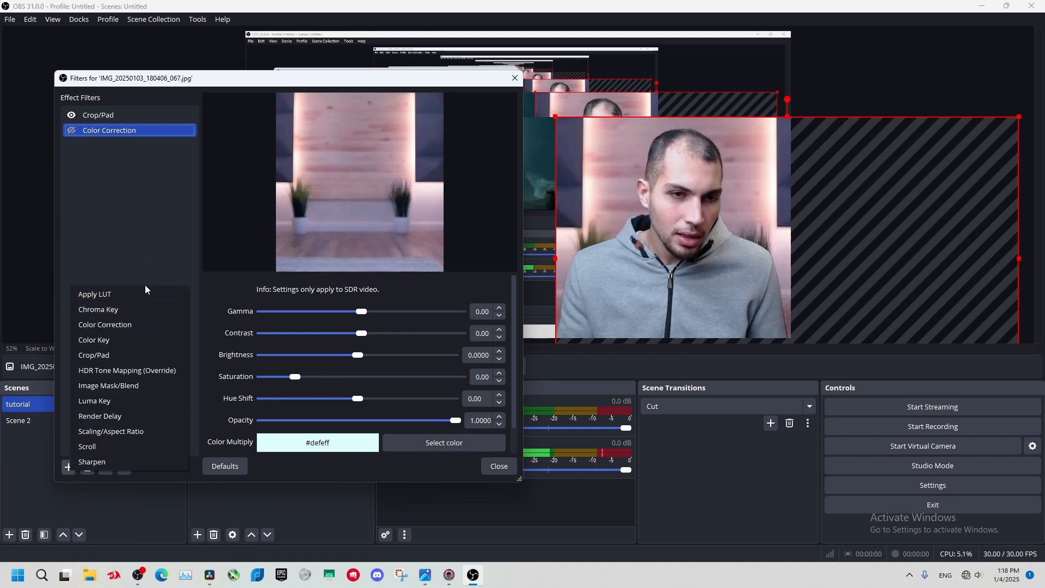
left_click(224, 191)
left_click(505, 471)
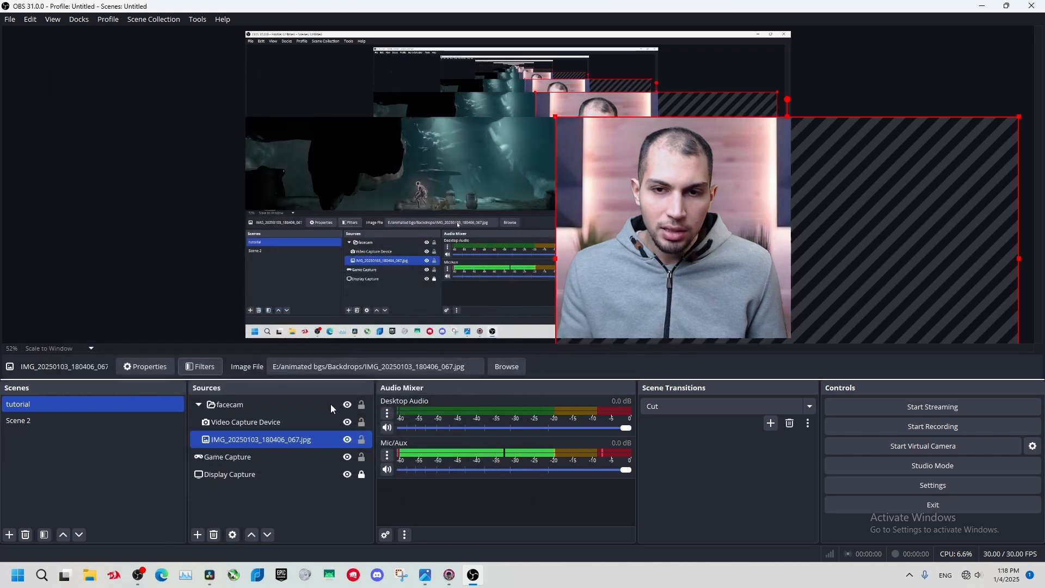
Add an Apply LUT filter to the facecam's Video Capture Device source, keeping the default filter name
left_click(262, 423)
left_click(209, 370)
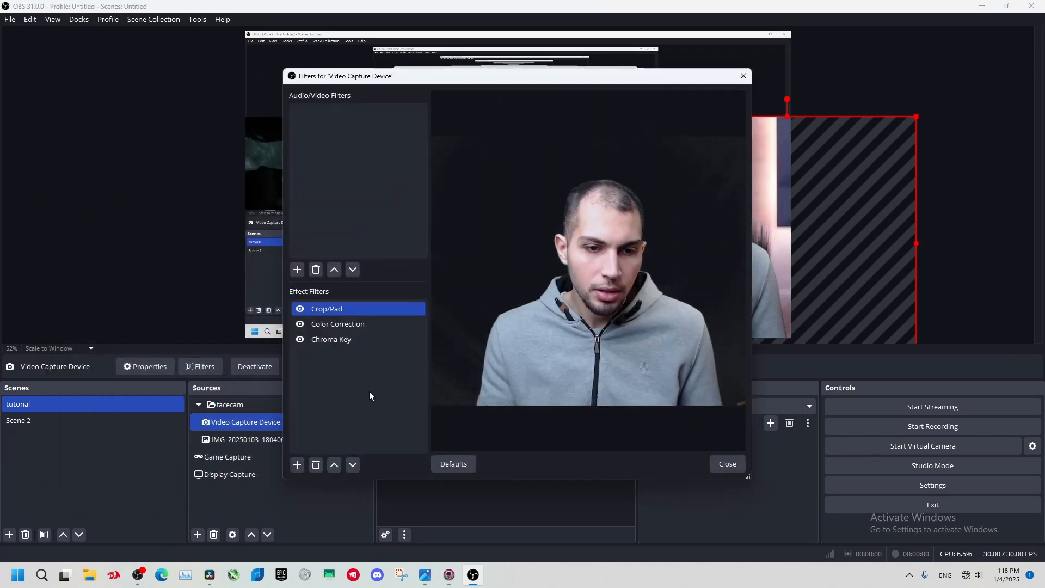
left_click_drag(455, 82, 161, 57)
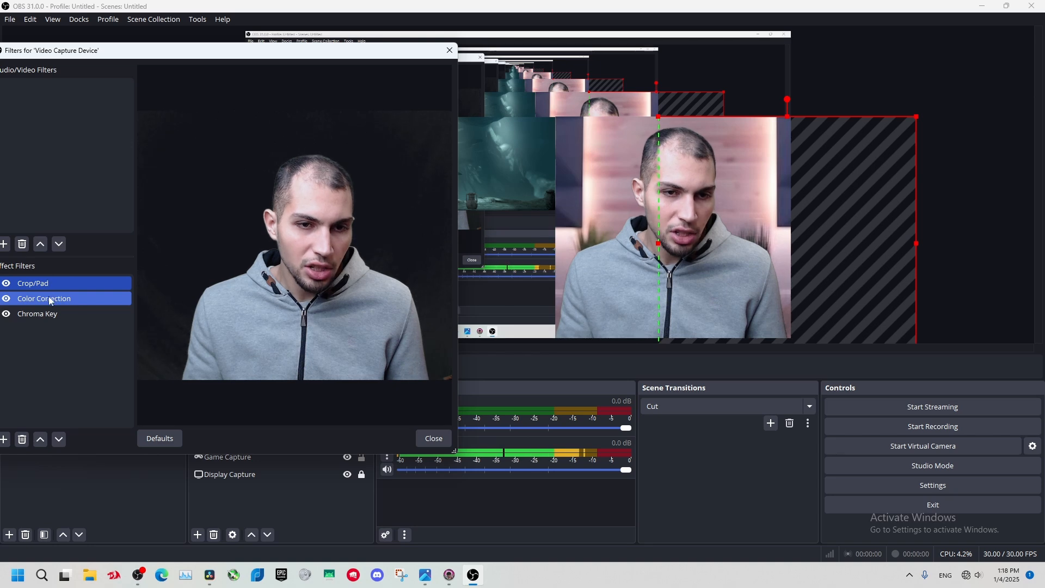
left_click(5, 439)
left_click(77, 266)
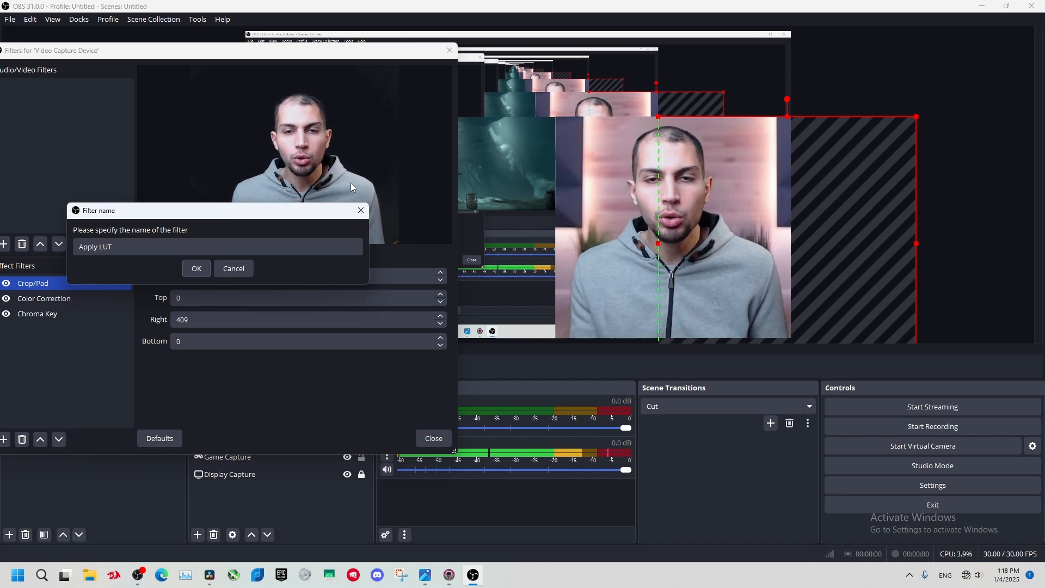
left_click(197, 269)
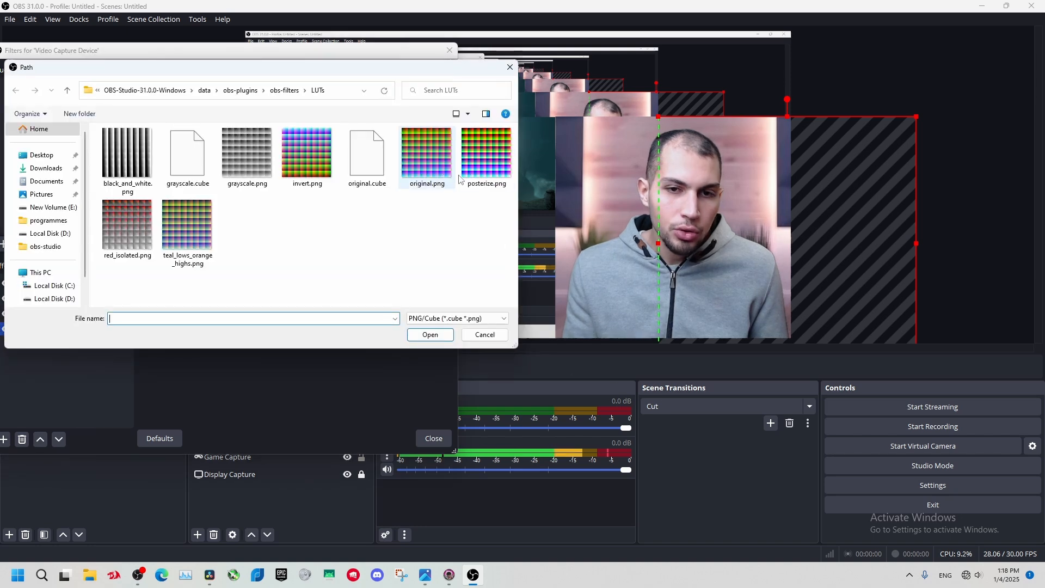
Try the teal_lows_orange_highs.png LUT on the facecam and reduce its amount
left_click(194, 229)
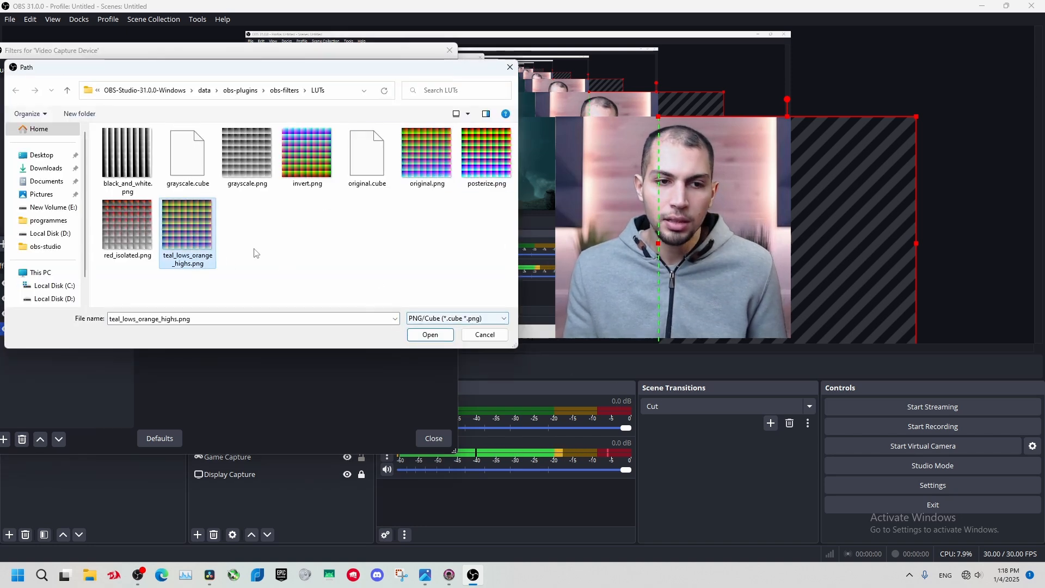
left_click(431, 334)
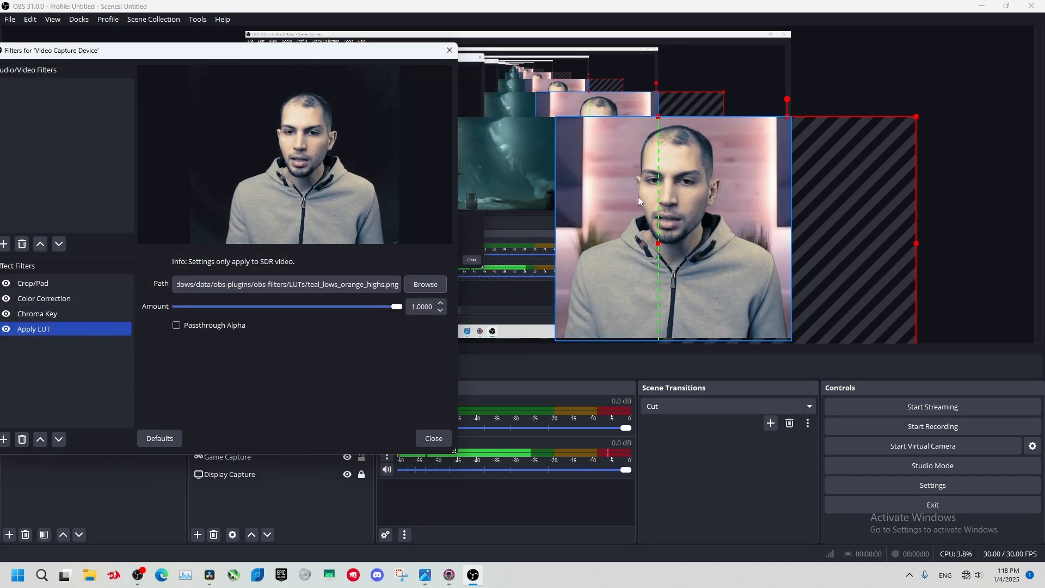
left_click(971, 163)
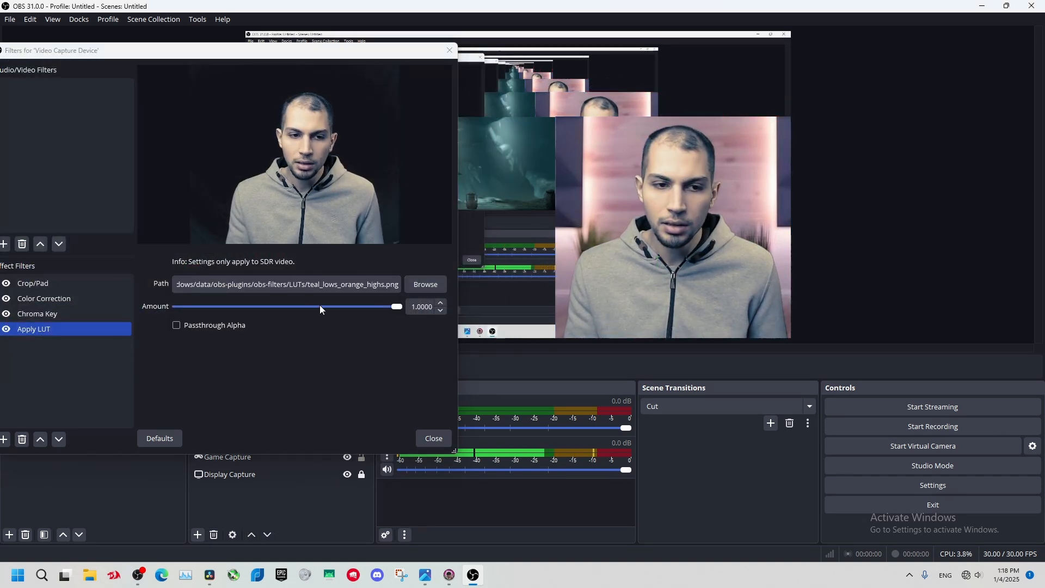
left_click_drag(400, 309, 233, 312)
Load the black_and_white.png LUT with its amount at 1.0000, and disable the Apply LUT filter
left_click(418, 285)
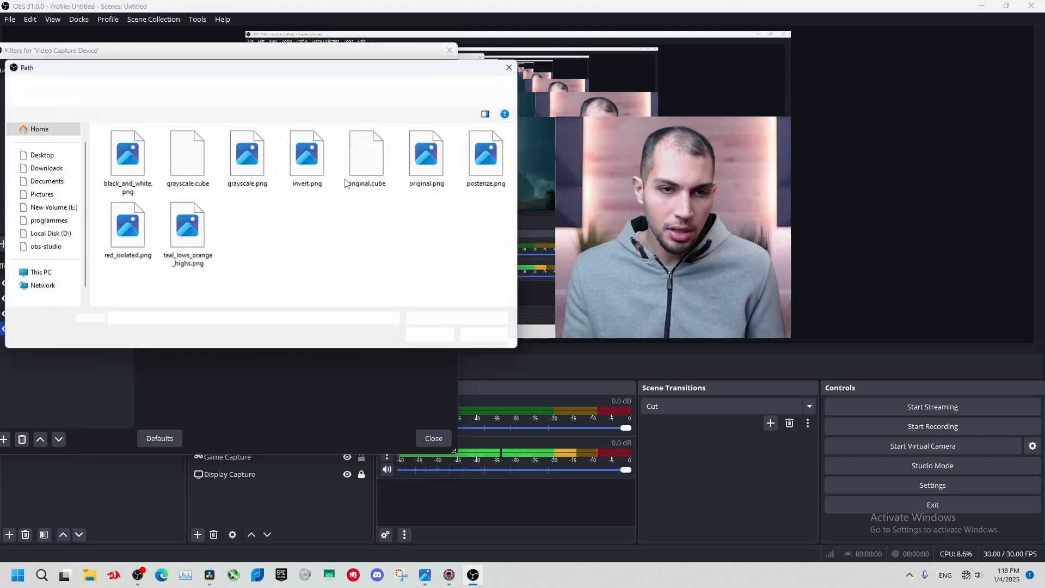
left_click(133, 170)
double_click(132, 170)
left_click_drag(233, 307, 447, 302)
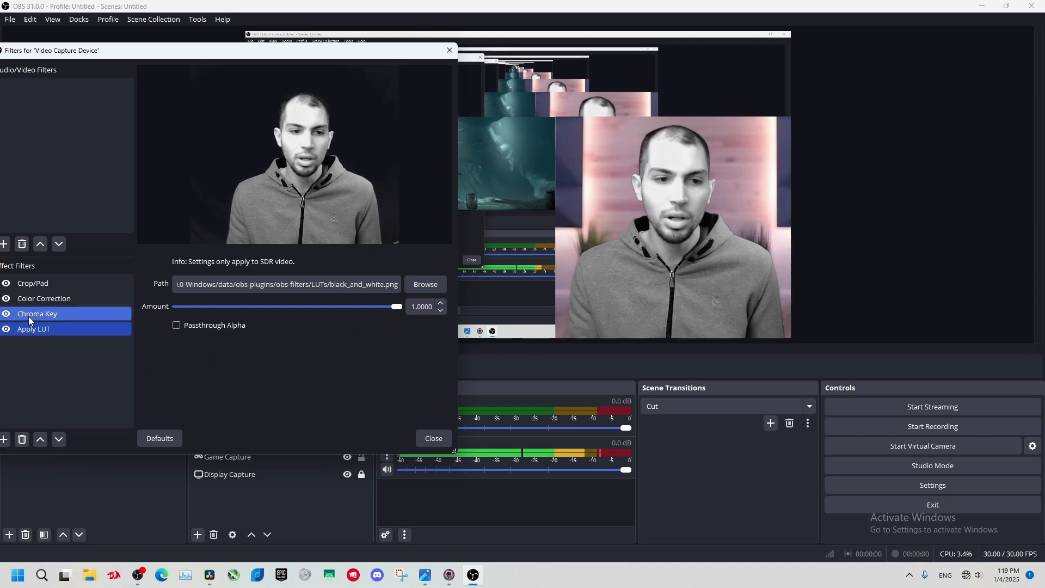
left_click(6, 329)
left_click(3, 440)
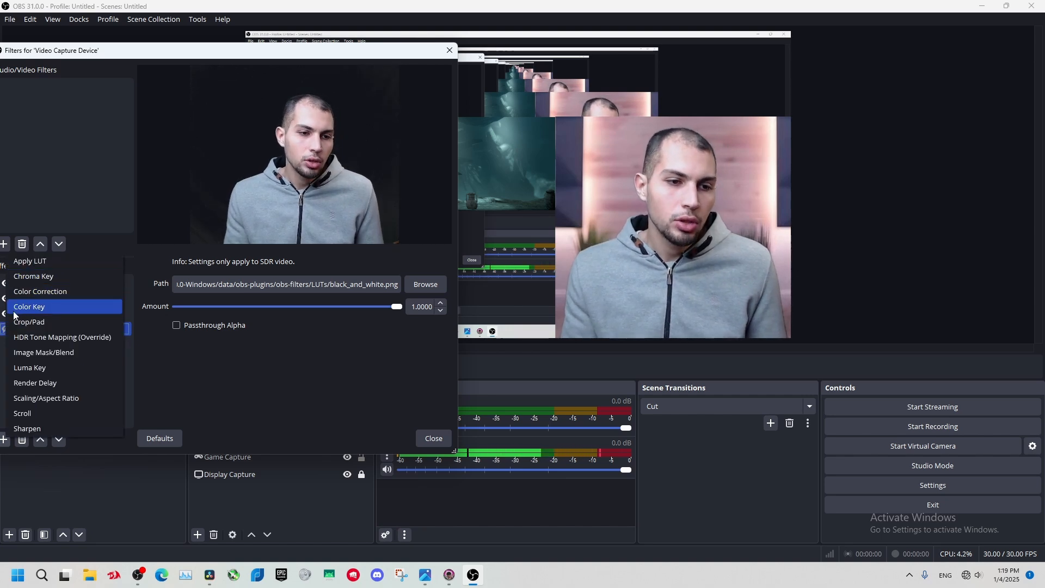
left_click(207, 358)
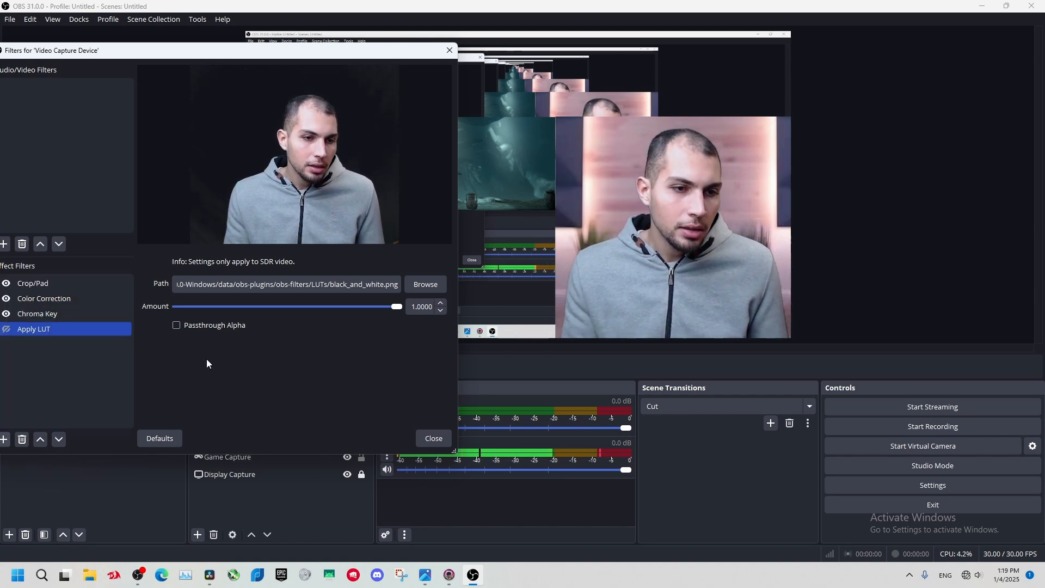
Try a Chroma Key similarity of 397 on the Video Capture Device
left_click(52, 298)
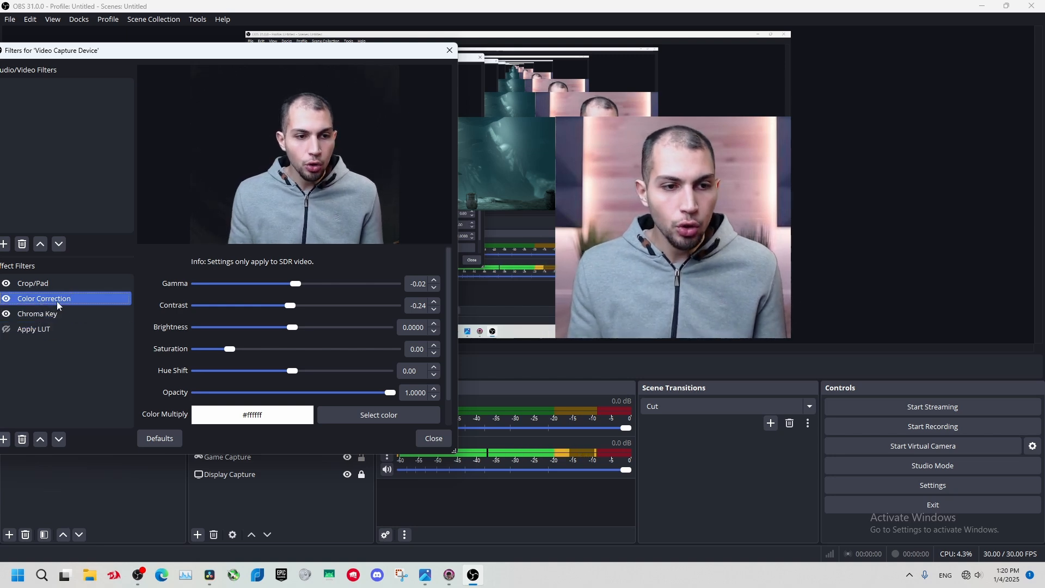
left_click(49, 314)
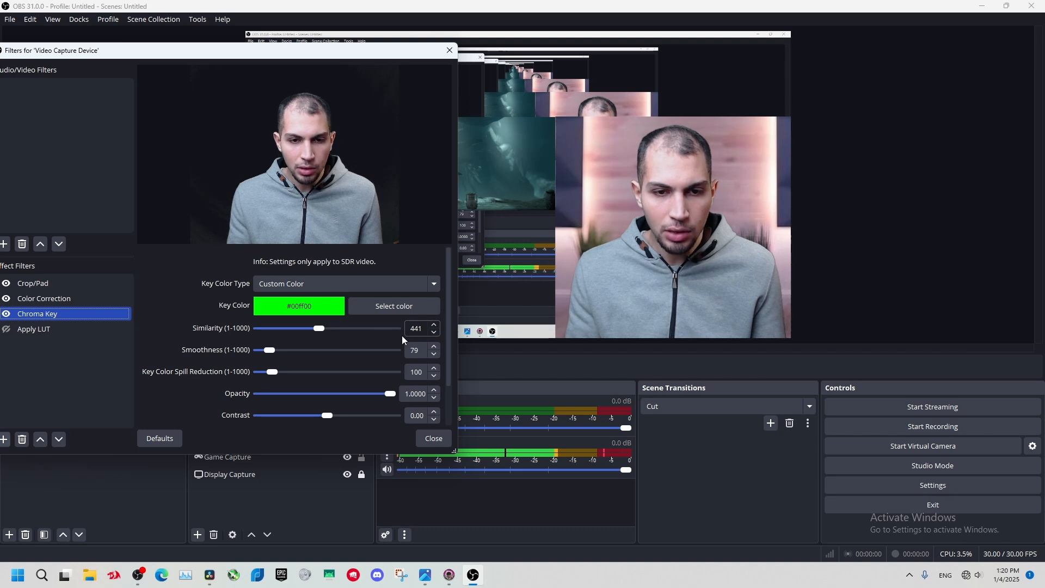
mouse_move(313, 330)
left_mouse_down()
mouse_move(297, 329)
mouse_move(306, 330)
left_mouse_up()
Try the Color Correction filter at the end of the filter order, and between Chroma Key and Apply LUT
left_click(50, 297)
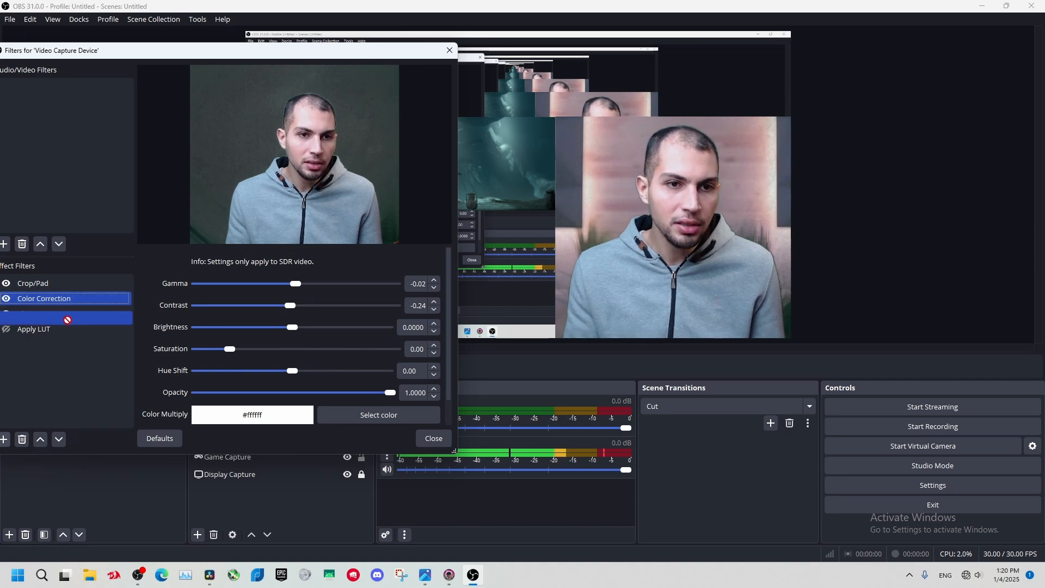
left_click_drag(69, 302, 61, 330)
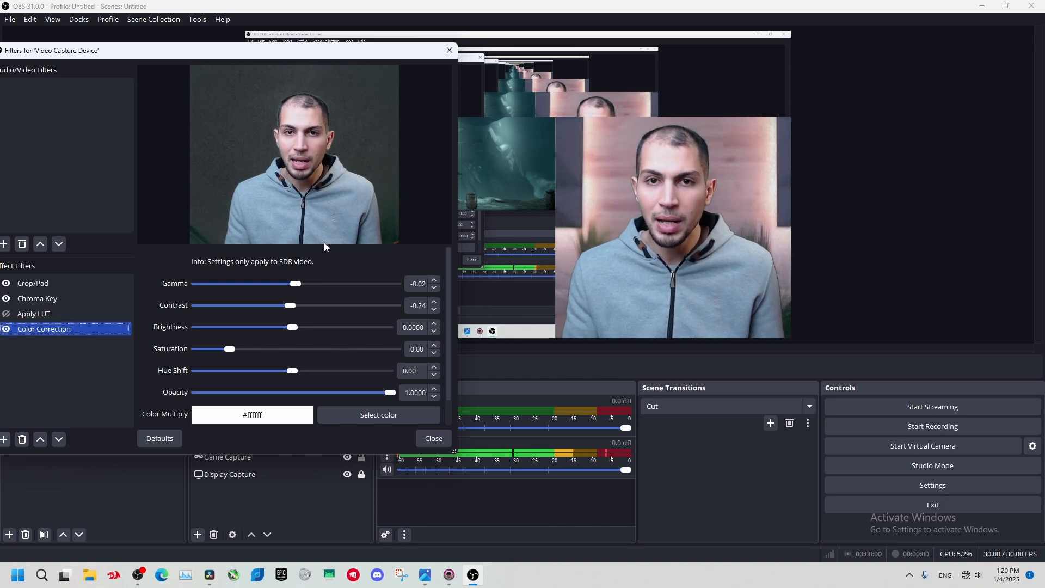
left_click_drag(41, 328, 54, 309)
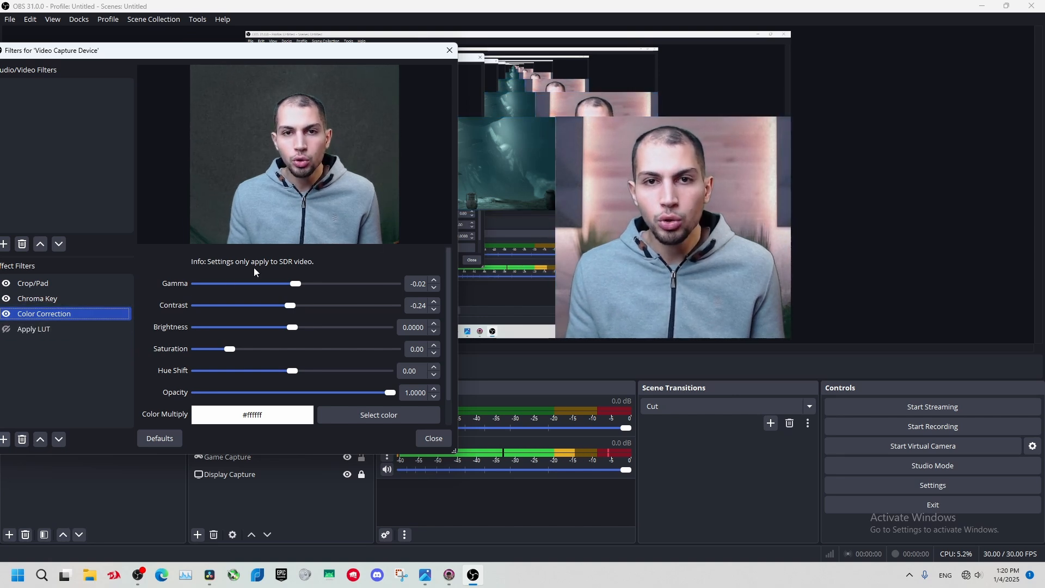
Move Color Correction back above Chroma Key and set the Chroma Key similarity to 440
left_click(68, 300)
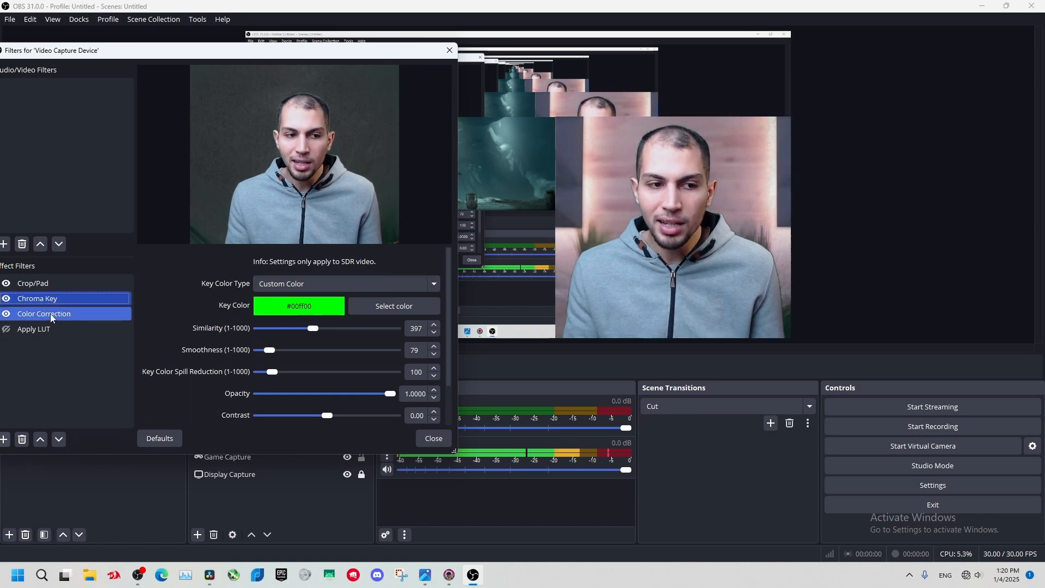
left_click_drag(50, 314, 57, 297)
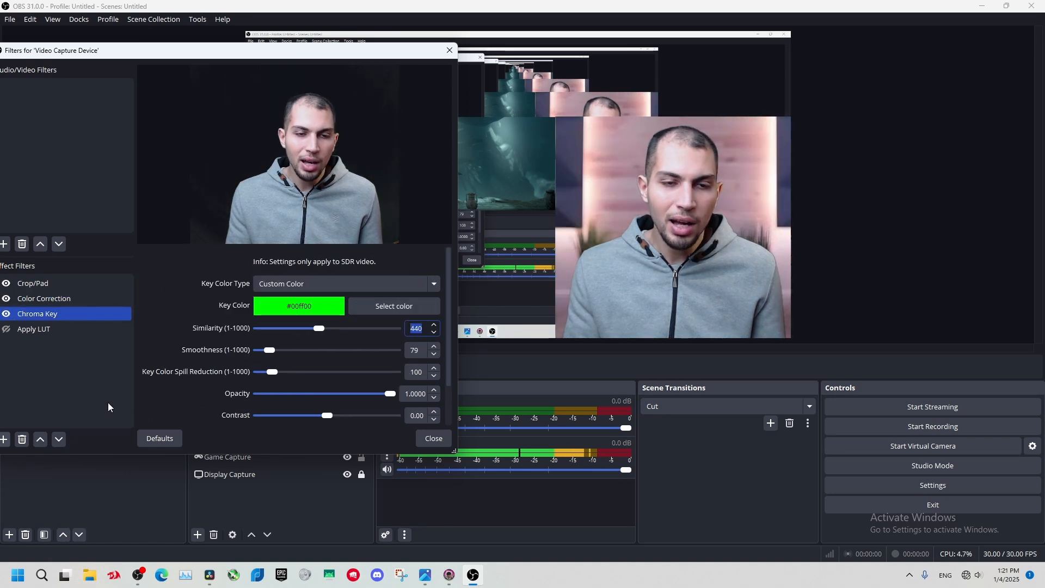
left_click(108, 407)
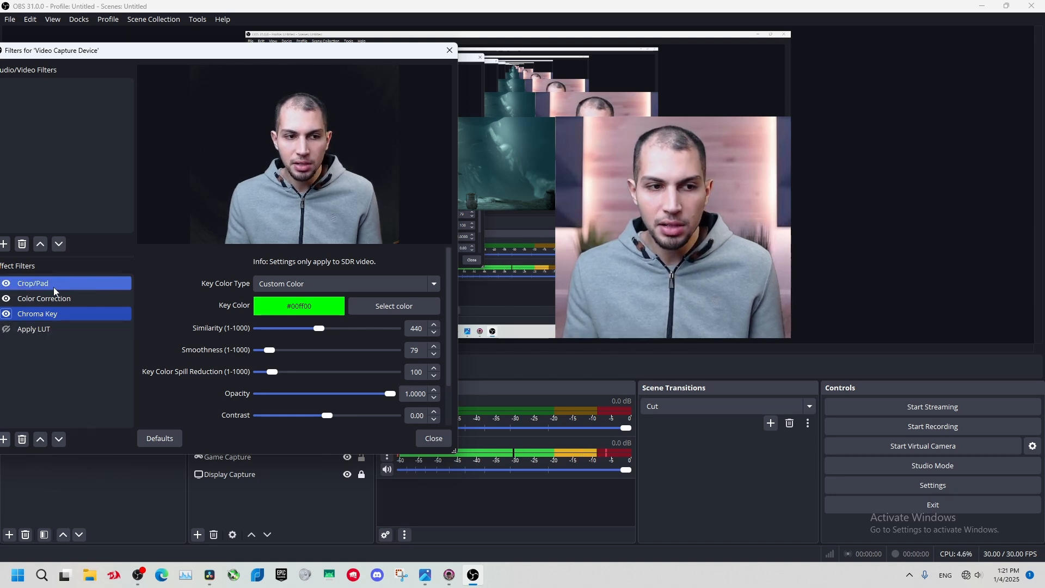
Add an Image Mask/Blend filter to the Video Capture Device, keeping the default filter name
left_click(4, 440)
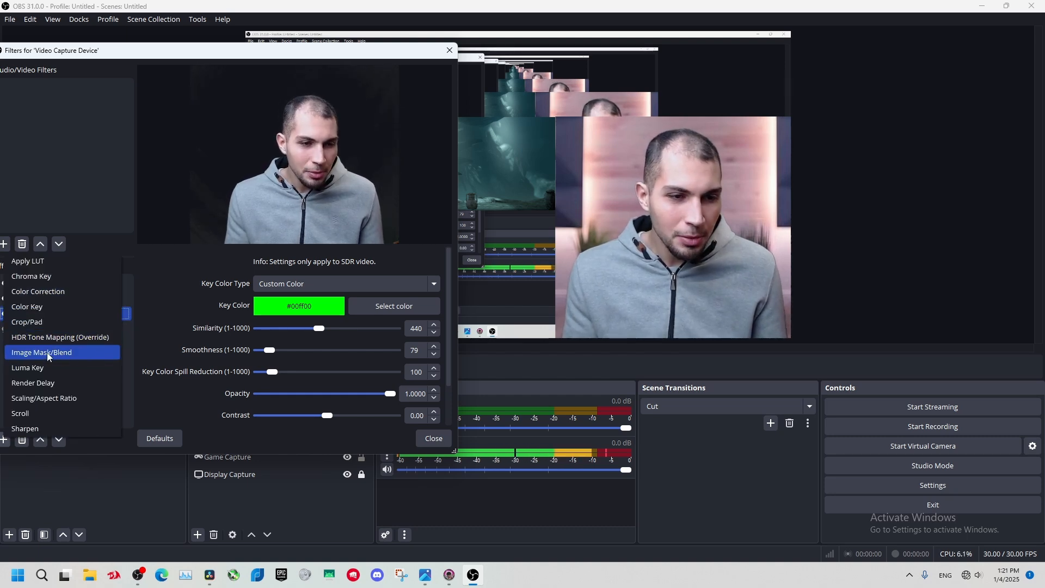
left_click(47, 352)
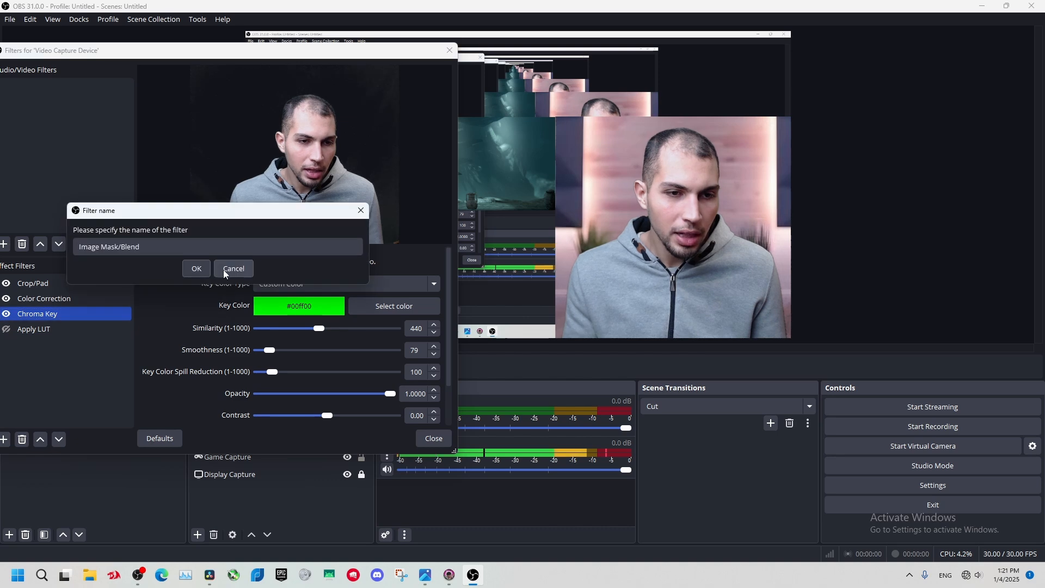
left_click(198, 268)
left_click_drag(336, 59, 327, 112)
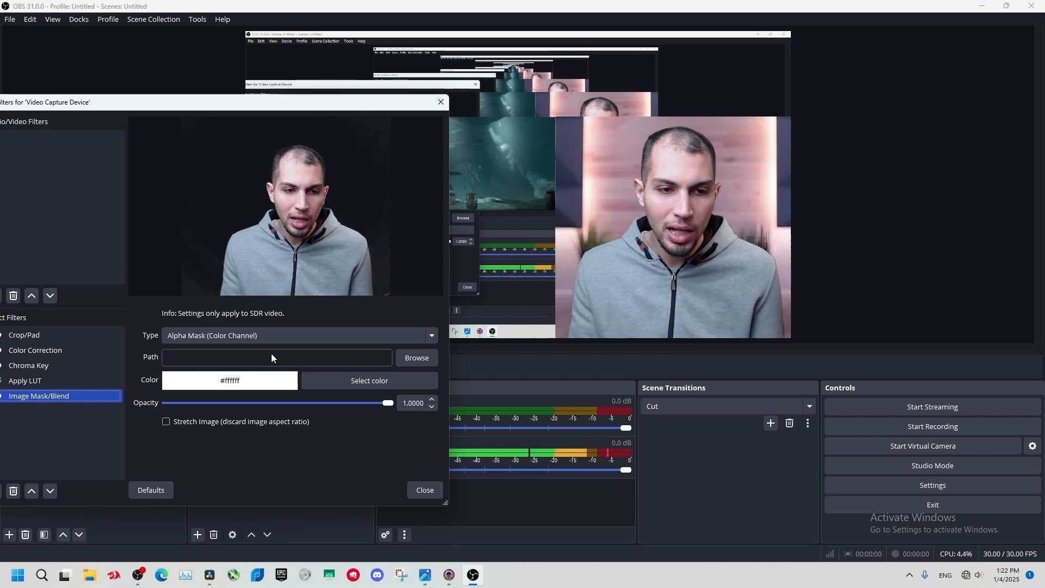
Set the Image Mask/Blend type to Blend (Multiply) and load IMG_20250103_180419_681.jpg from the Backdrops folder
left_click(277, 338)
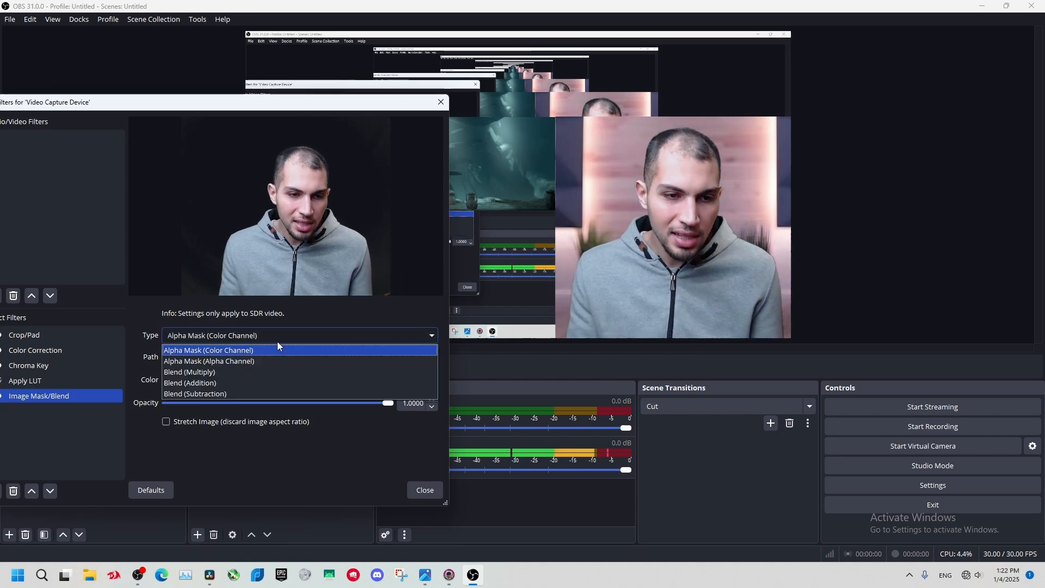
left_click(268, 372)
left_click(418, 357)
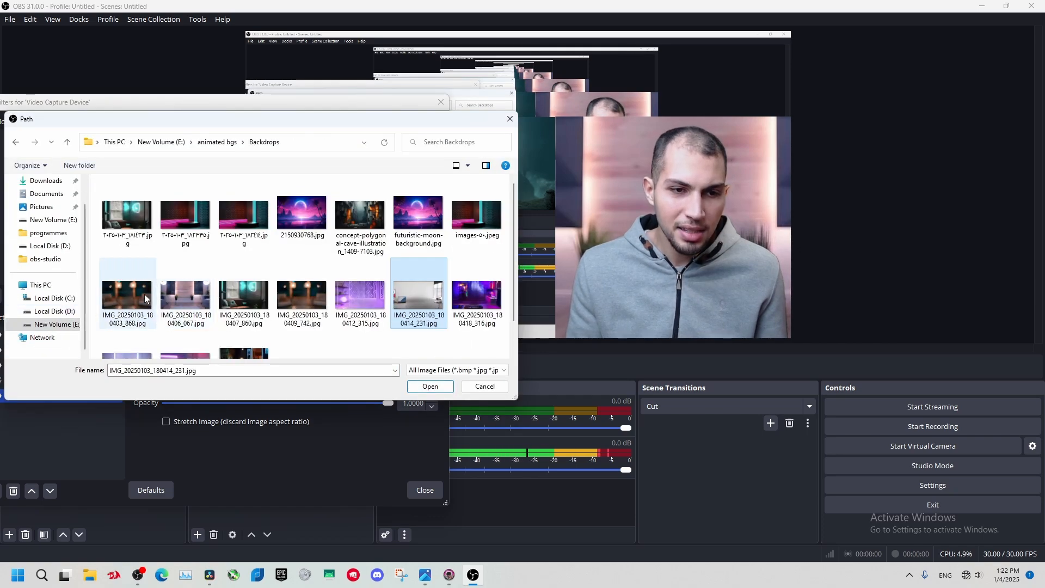
scroll(117, 330, "down", 3)
left_click(117, 332)
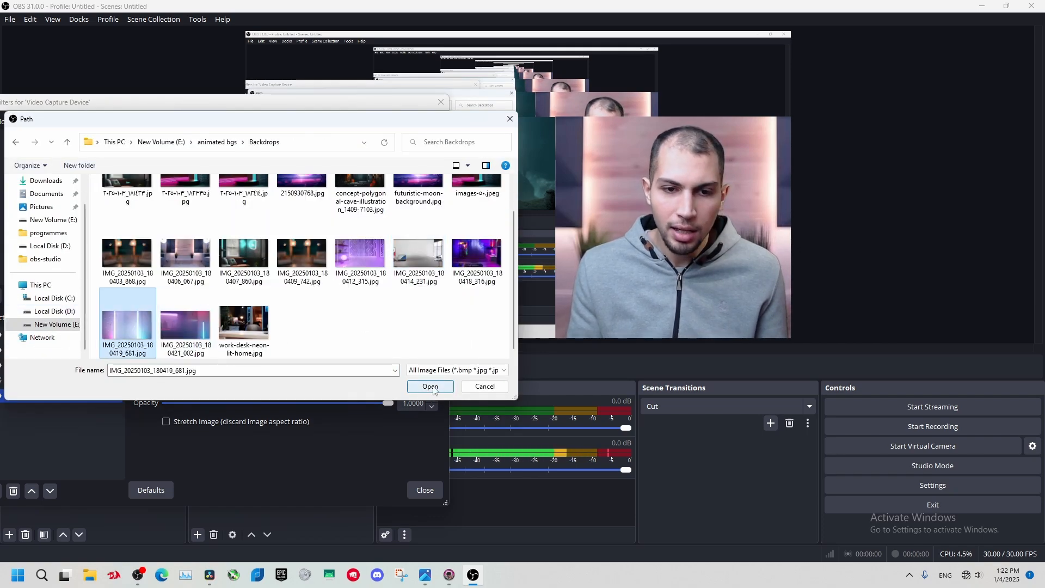
double_click(117, 332)
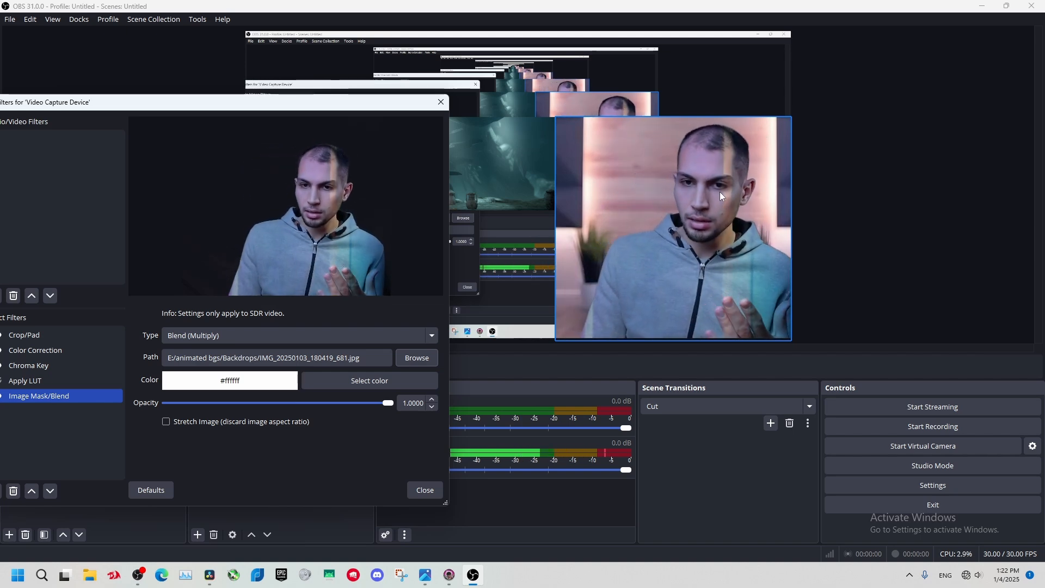
Try Blend (Addition) as the Image Mask/Blend type, and switch it to Blend (Subtraction)
left_click(389, 337)
left_click(234, 383)
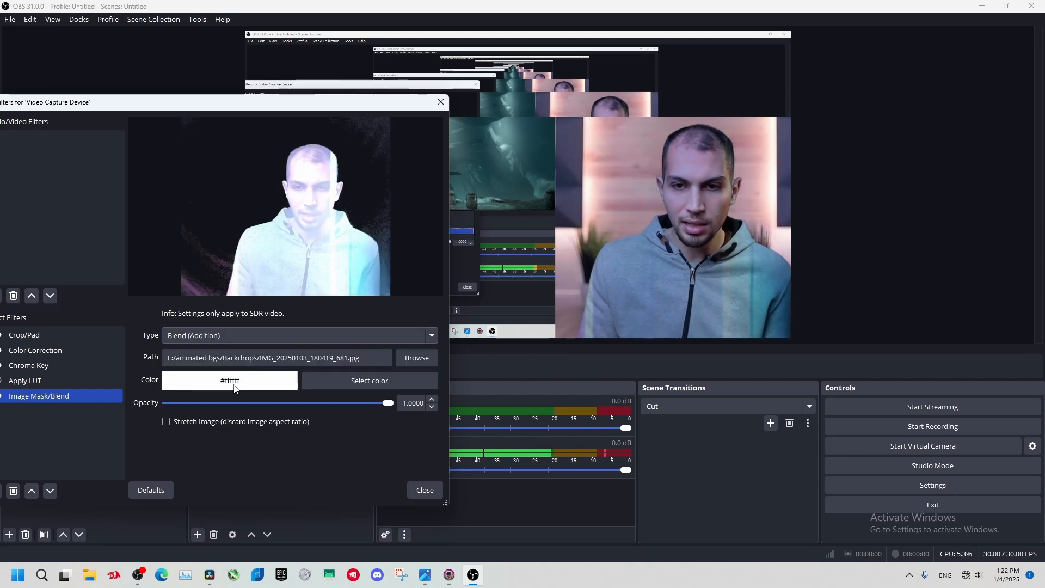
left_click(326, 342)
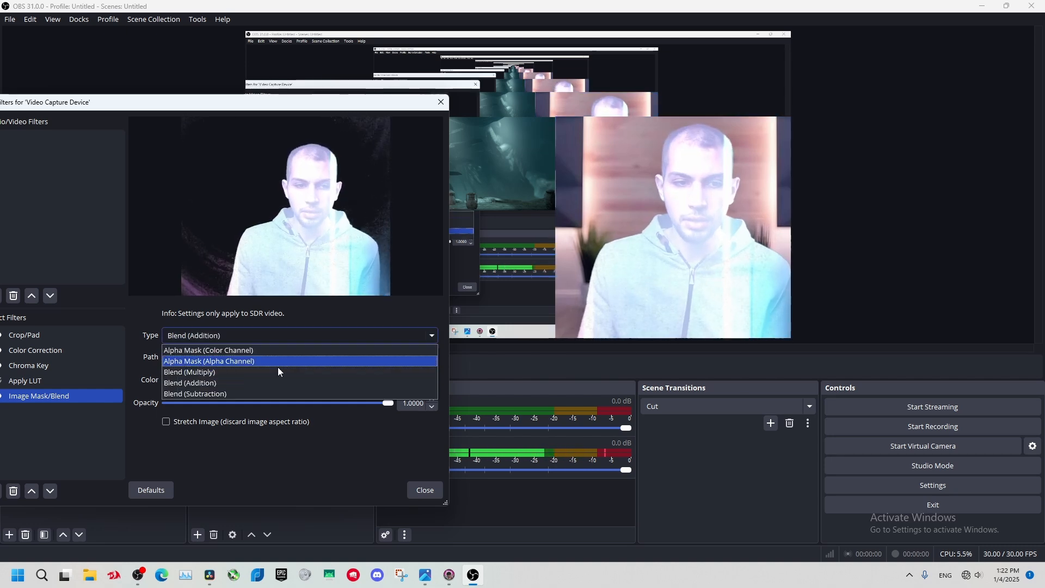
left_click(242, 392)
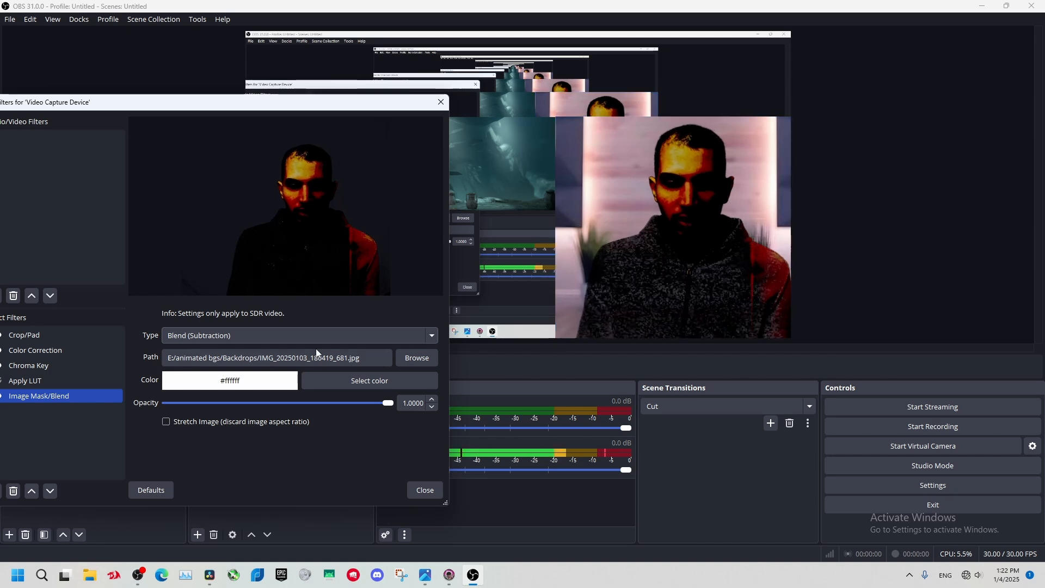
Set the Image Mask/Blend type to Blend (Multiply), lower the opacity to about 0.98, and restore it to 1.0000
left_click(294, 335)
left_click(247, 371)
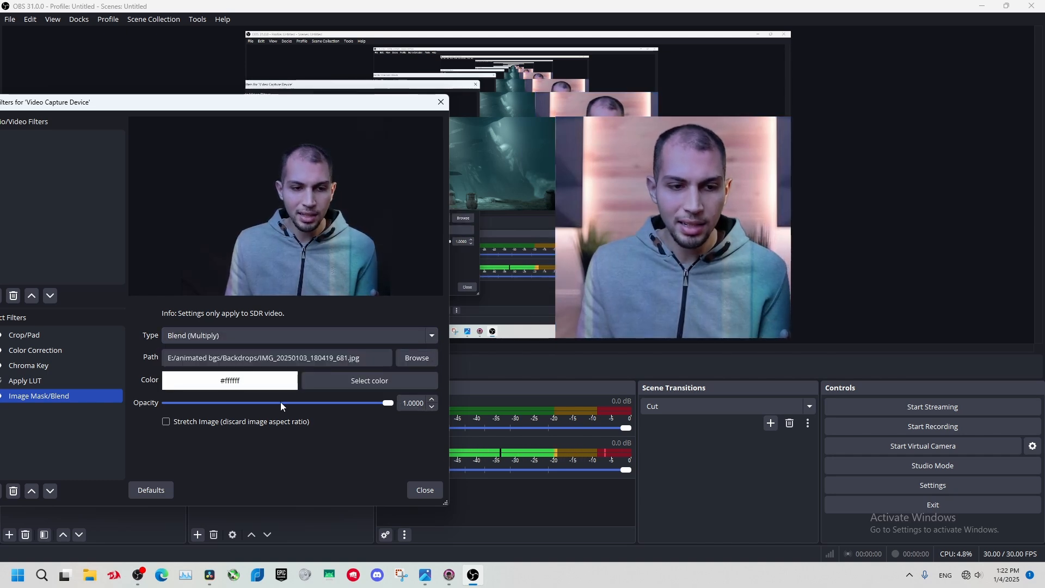
mouse_move(391, 404)
left_mouse_down()
mouse_move(213, 403)
mouse_move(390, 416)
left_mouse_up()
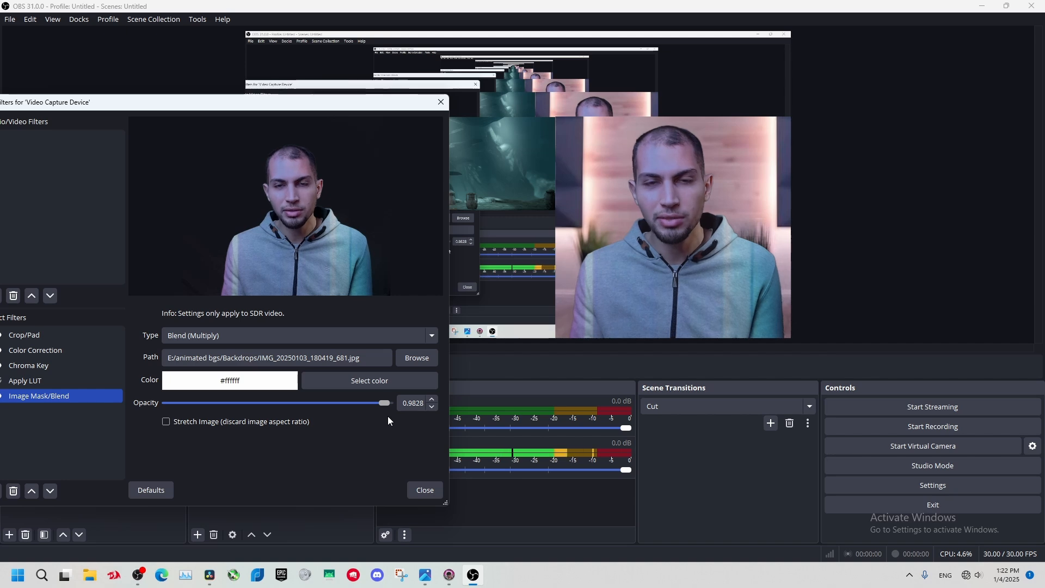
left_click_drag(388, 417, 435, 413)
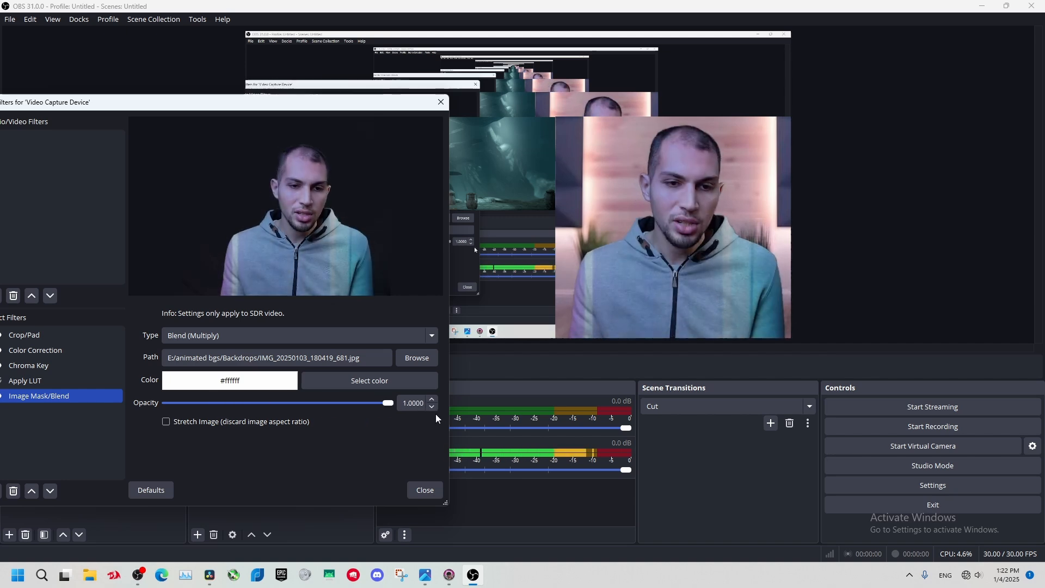
Compare the Alpha Mask (Alpha Channel) and Alpha Mask (Color Channel) types on the Image Mask/Blend filter, ending on Color Channel
left_click(400, 343)
left_click(284, 360)
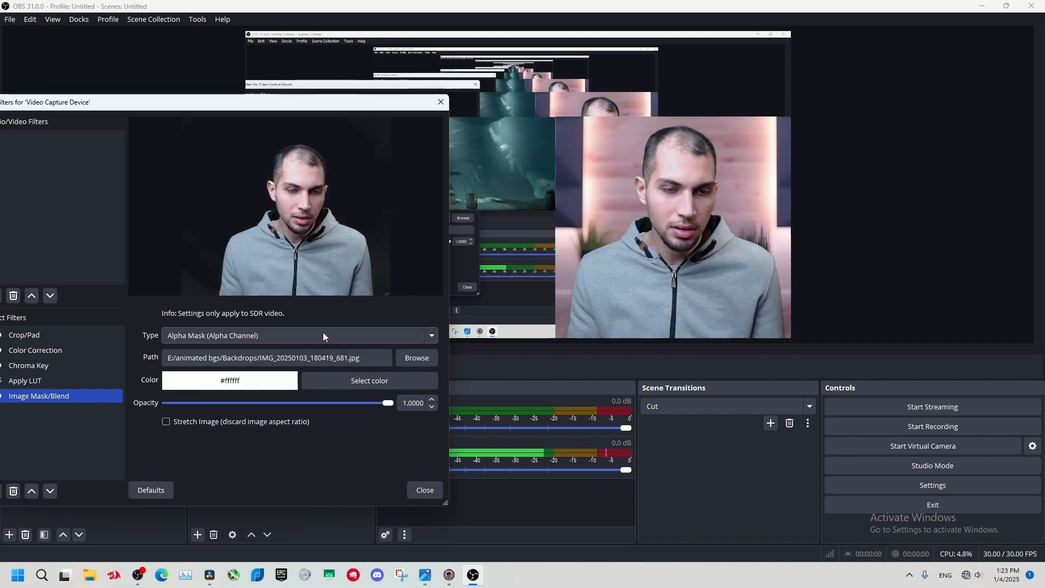
left_click(315, 336)
left_click(313, 350)
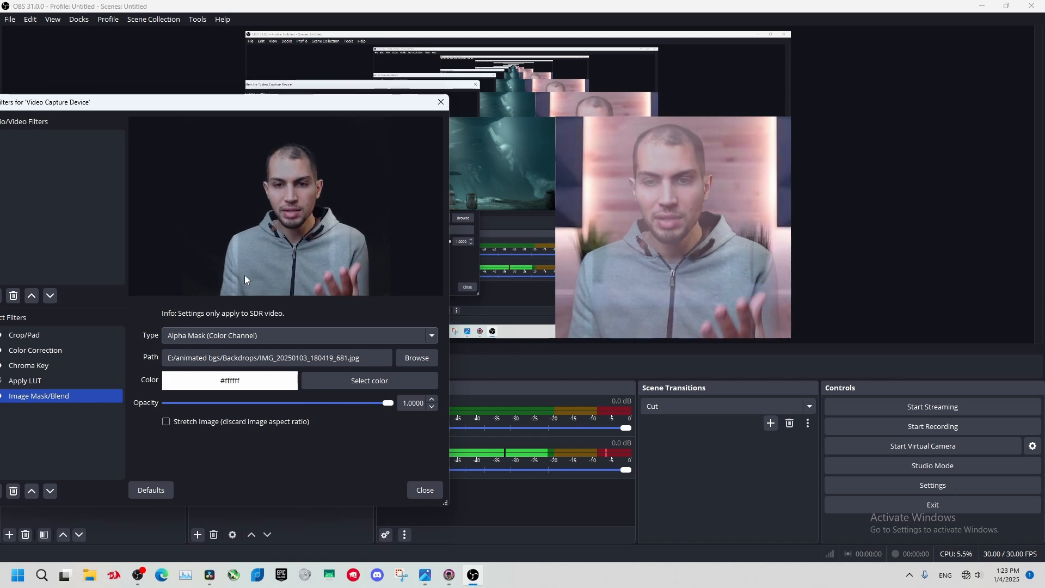
left_click(249, 333)
left_click(272, 353)
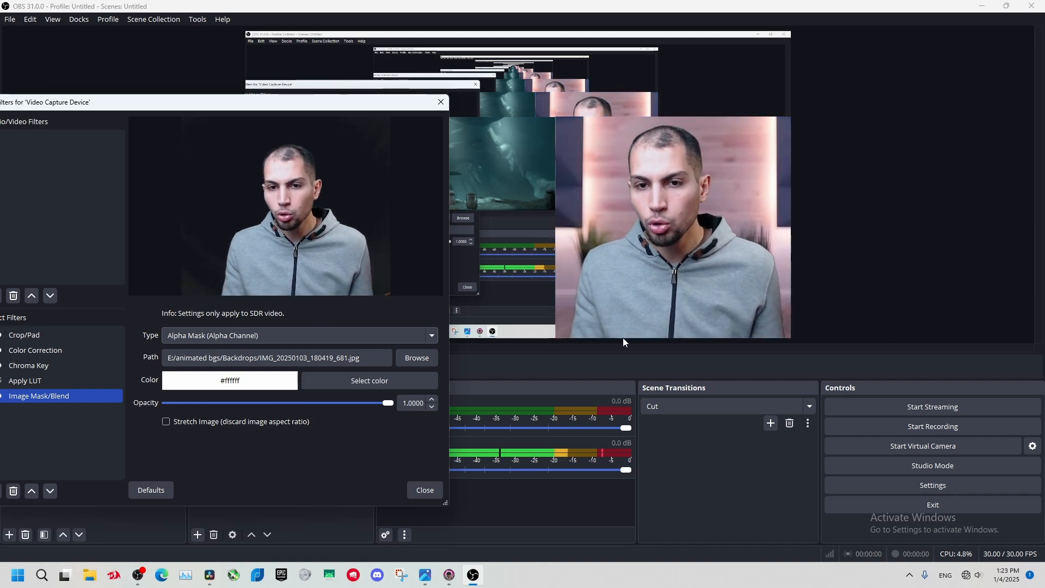
left_click(272, 336)
left_click(271, 349)
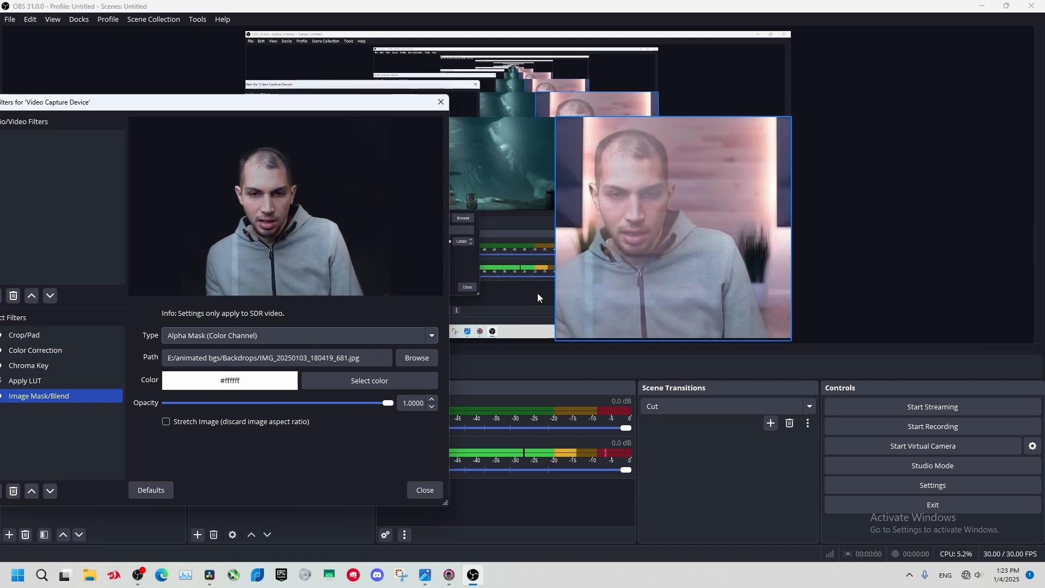
Load IMG_20250103_180421_002.jpg from the Backdrops folder as the Image Mask/Blend image
left_click(395, 383)
left_click(339, 411)
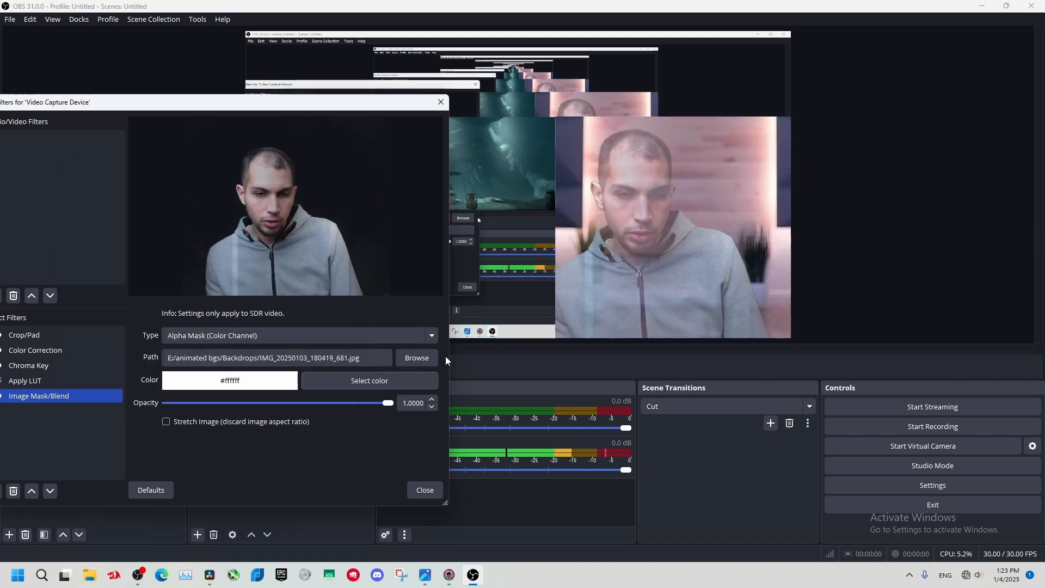
left_click(429, 355)
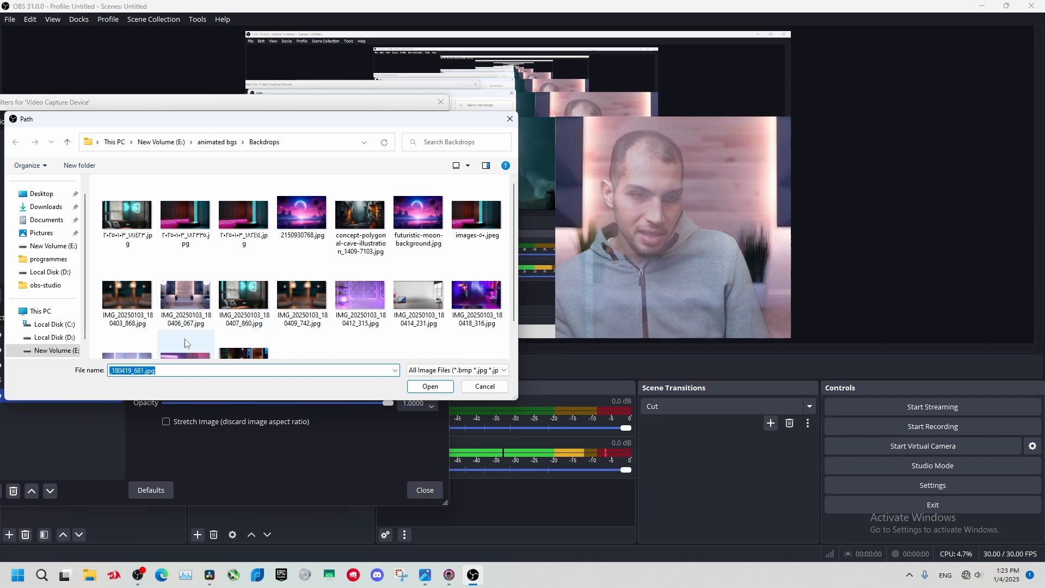
scroll(165, 304, "down", 1)
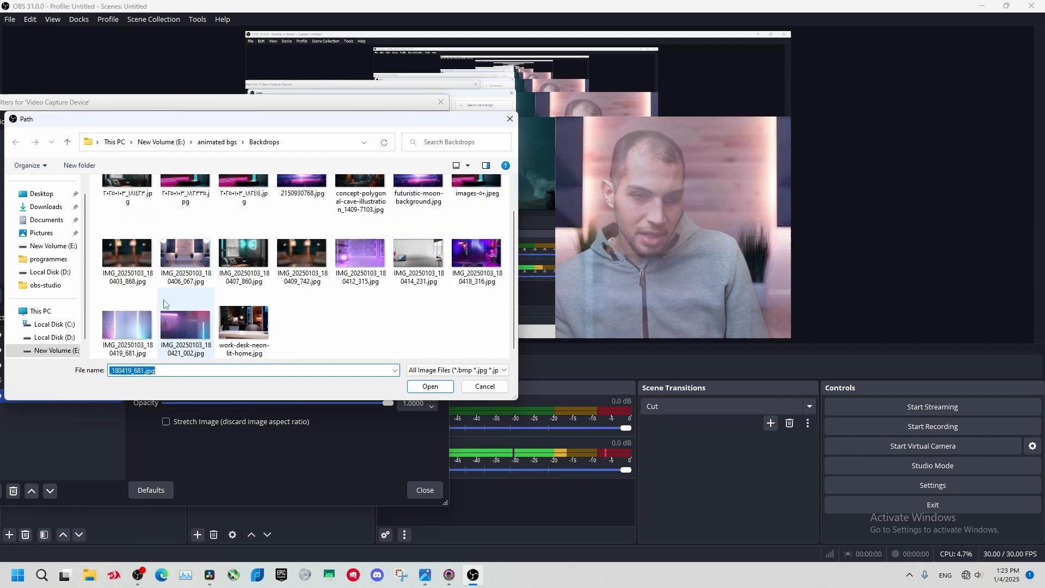
left_click(195, 337)
left_click(430, 386)
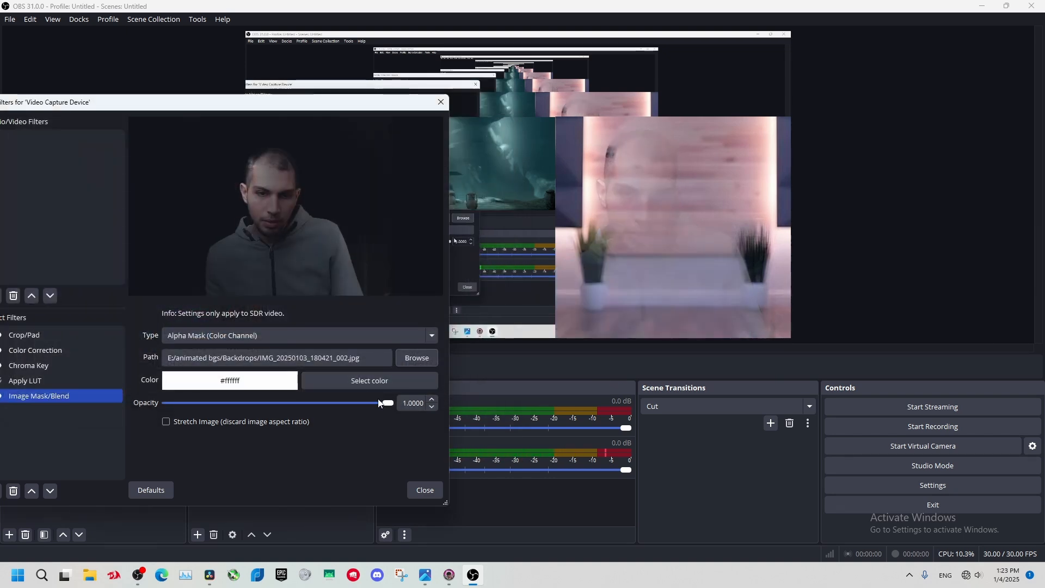
Leave the mask color unchanged and load 2150930768.jpg from the Backdrops folder as the mask image
left_click(394, 381)
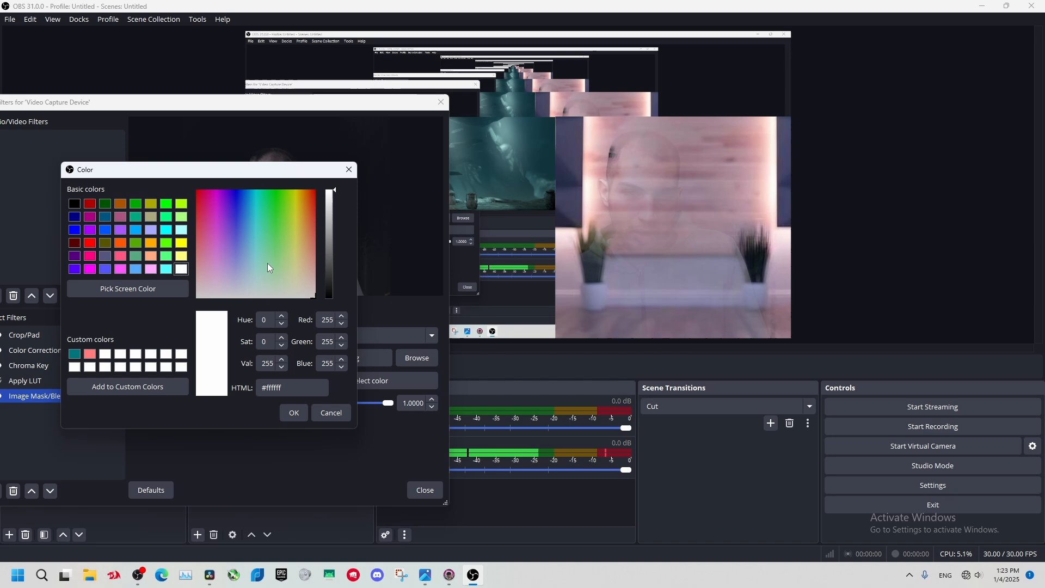
left_click(331, 410)
left_click(416, 357)
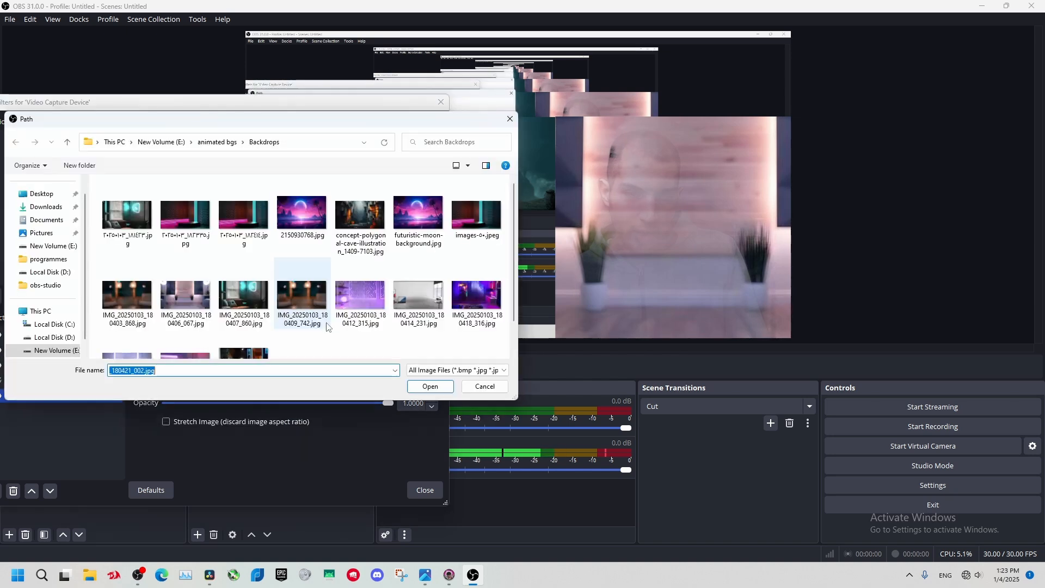
left_click(438, 388)
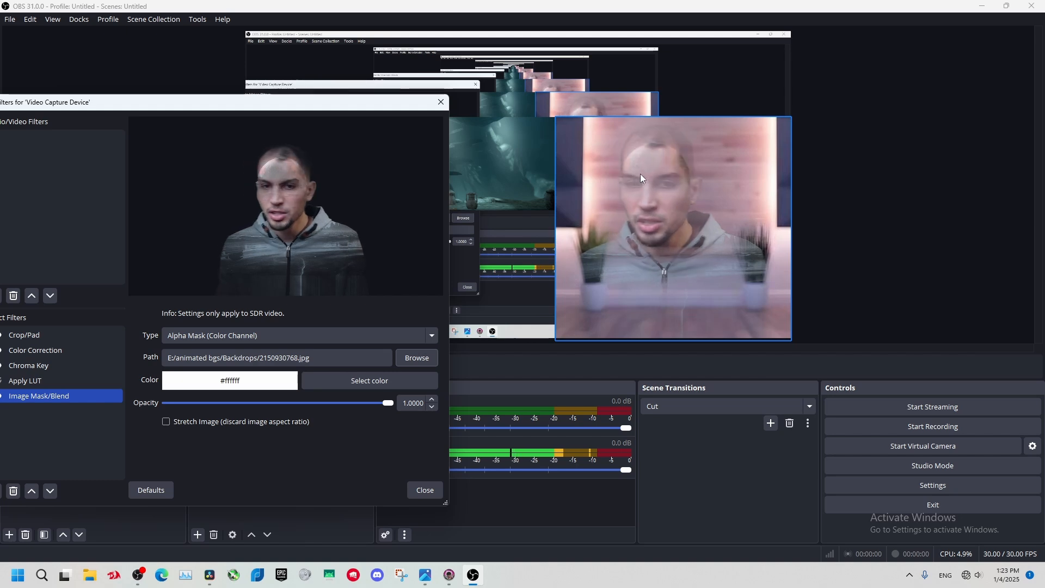
Set the Image Mask/Blend type to Alpha Mask (Alpha Channel) and load mask-2.png from the layouts/Design_2 folder
left_click(416, 336)
left_click(302, 359)
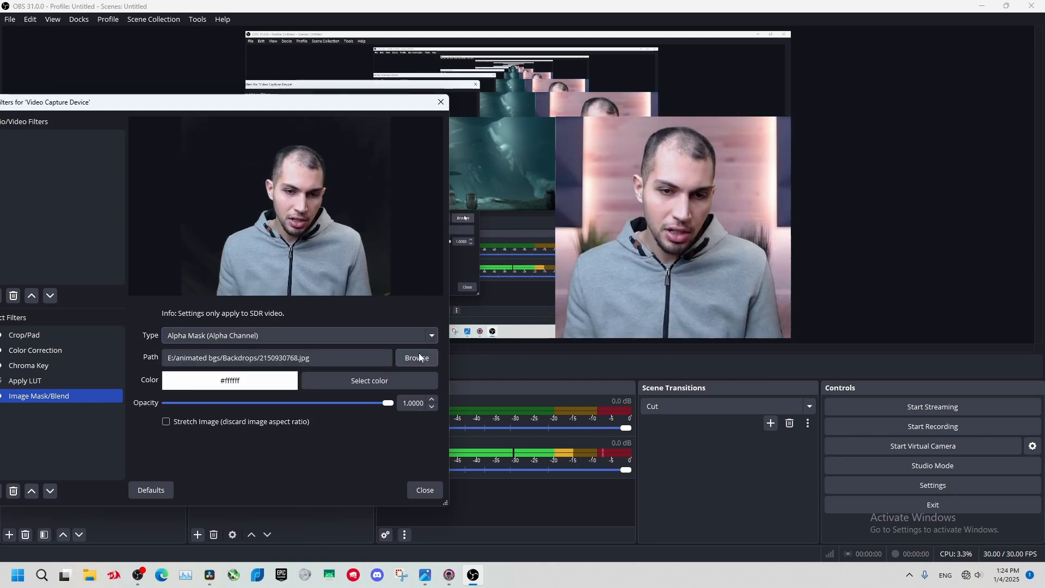
left_click(420, 357)
left_click(51, 350)
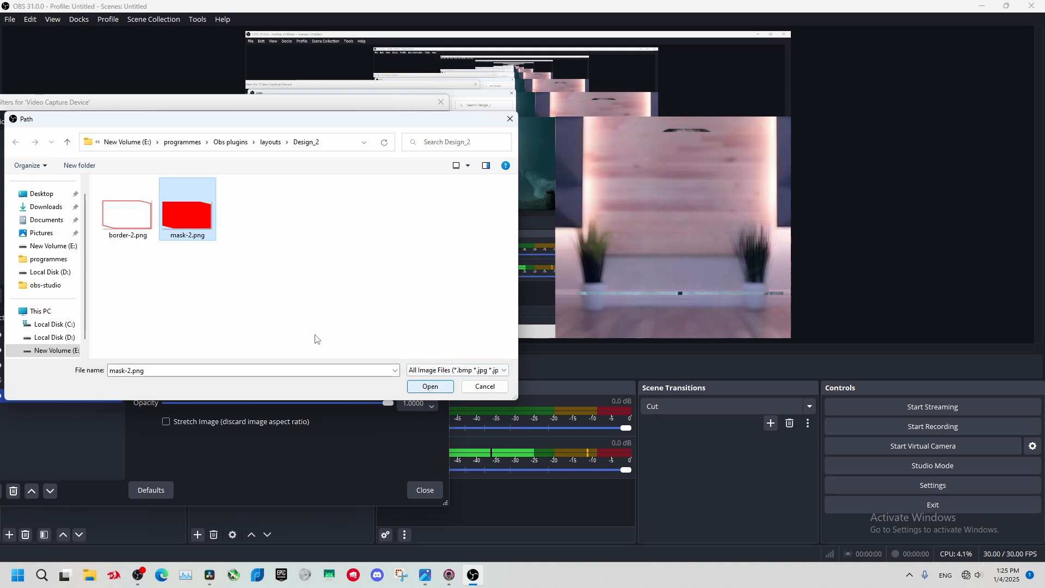
left_click(430, 387)
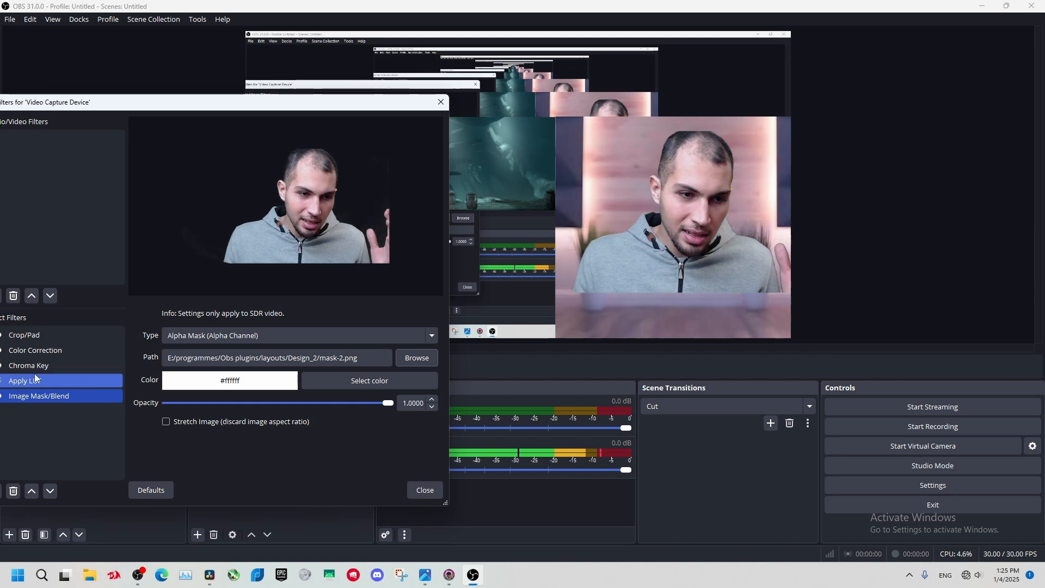
Turn off the Chroma Key filter and load the circular mask-3.png from the layouts/Design_3 folder as the mask image
left_click(2, 367)
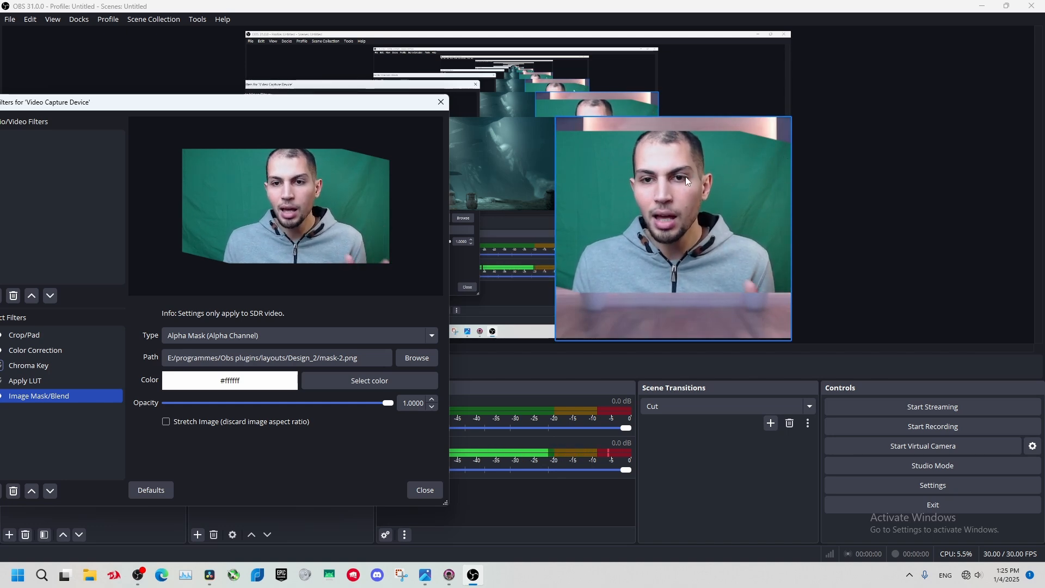
left_click(424, 361)
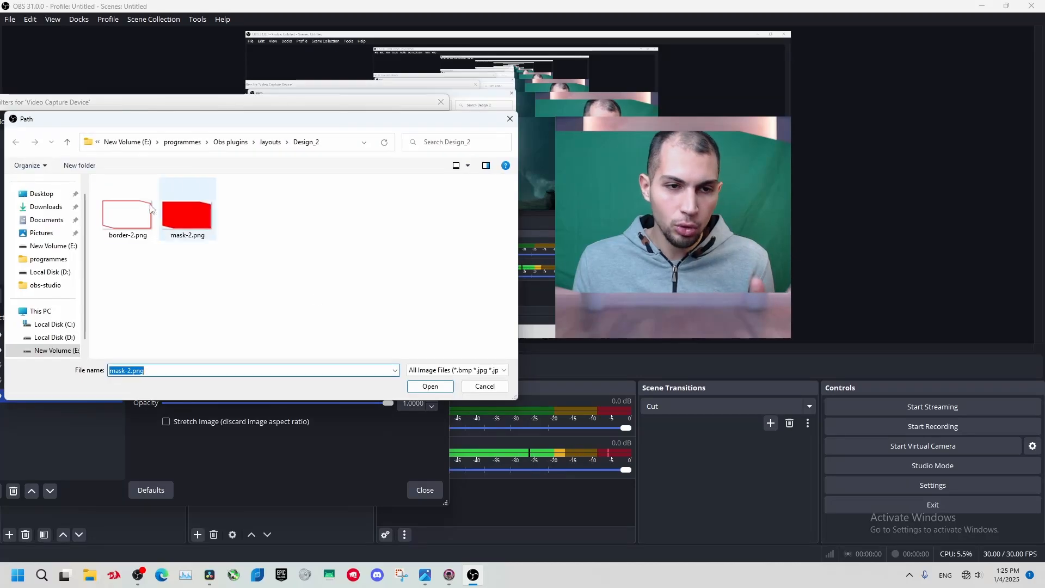
left_click(268, 141)
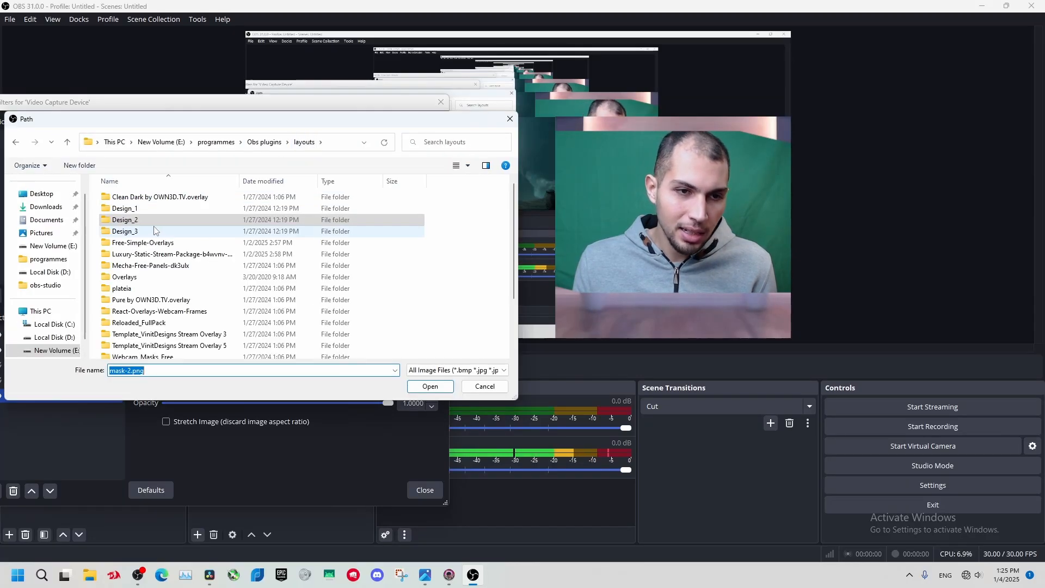
double_click(229, 234)
left_click(187, 206)
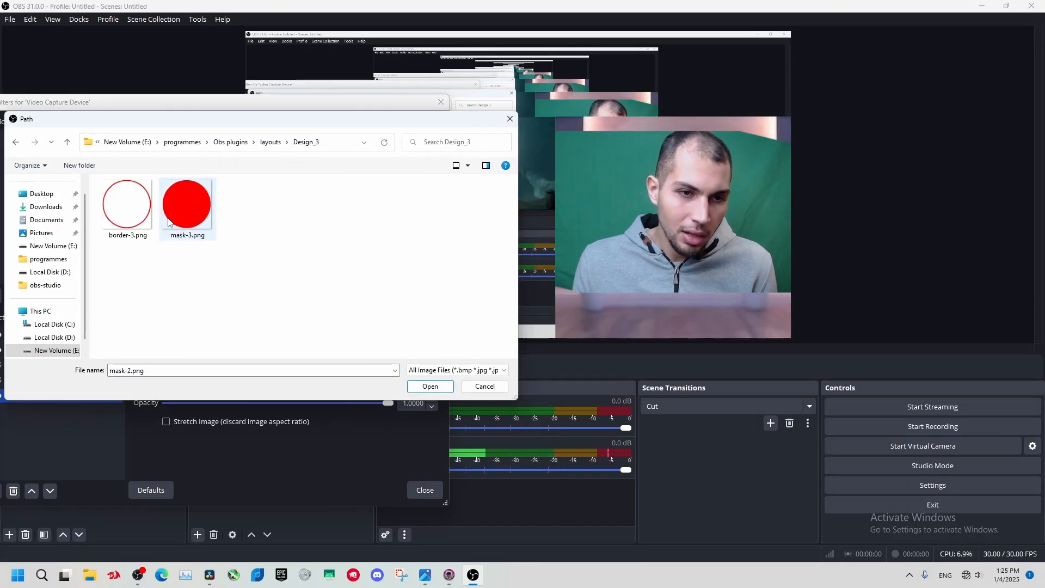
left_click(431, 386)
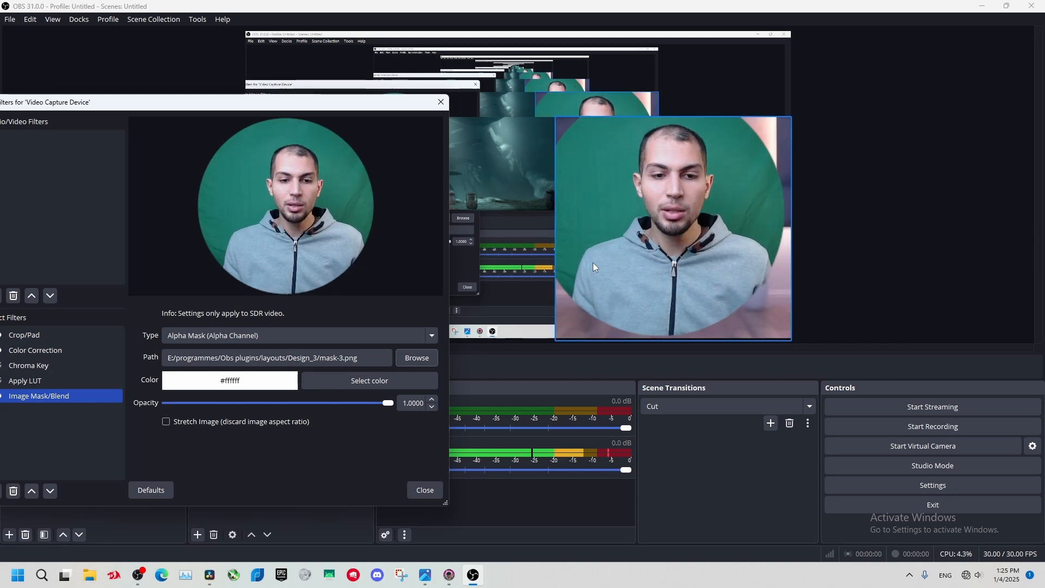
Switch the Image Mask/Blend image back to mask-2.png from the layouts/Design_2 folder
left_click(417, 358)
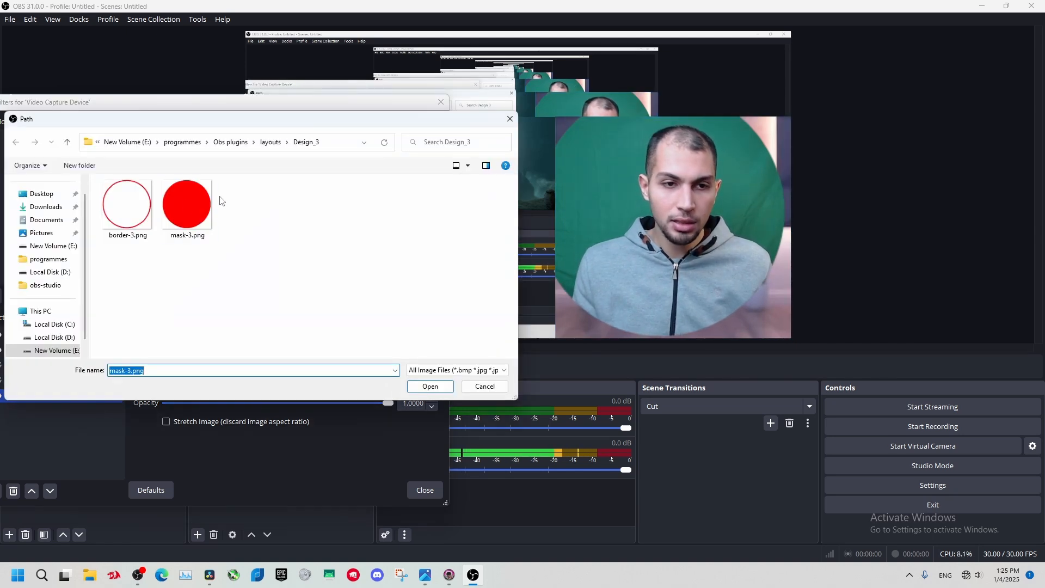
left_click(270, 142)
double_click(179, 228)
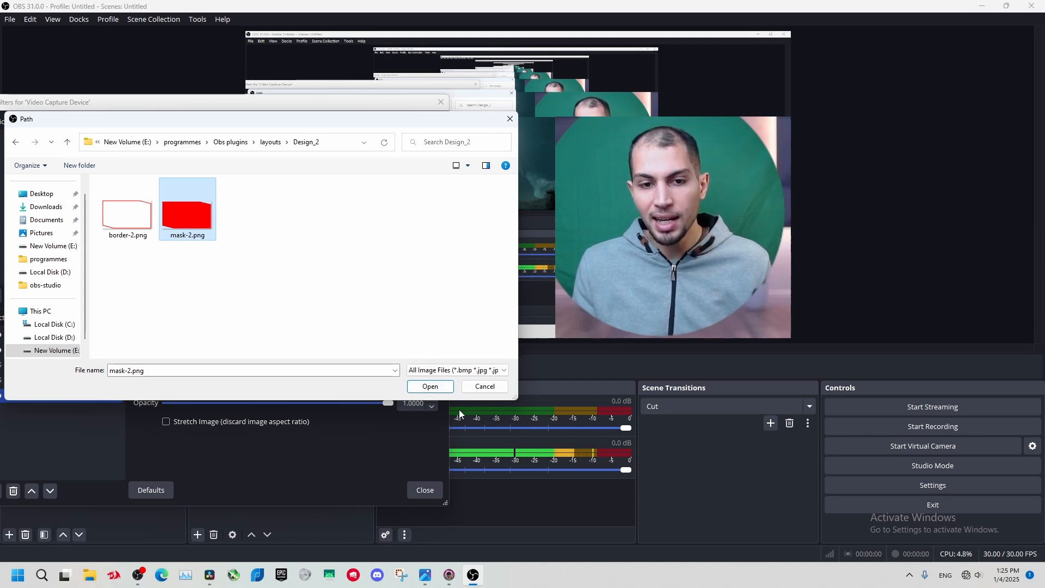
left_click(436, 388)
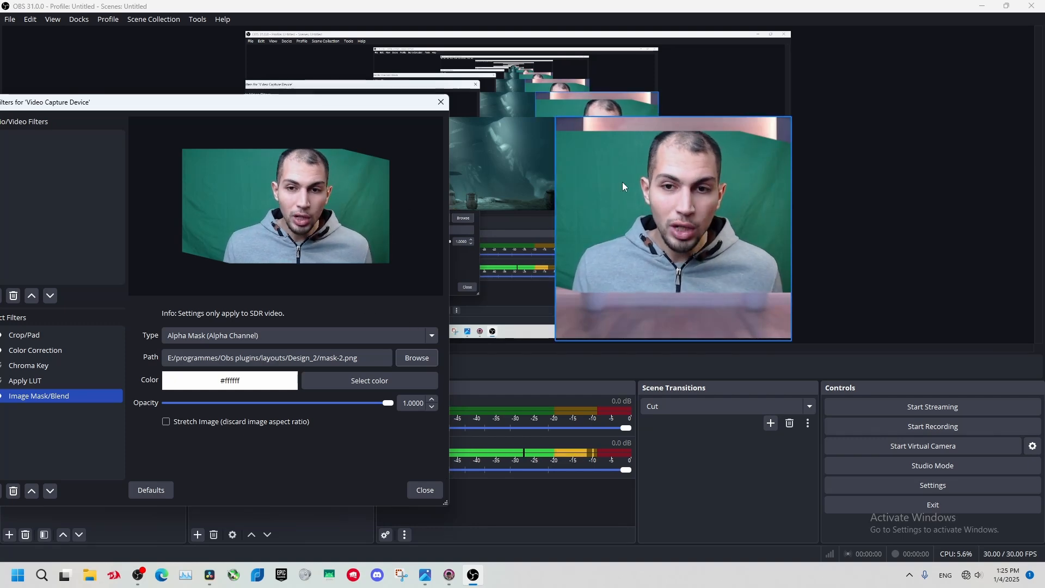
Turn off the Video Capture Device's Image Mask/Blend filter and close its filters window
left_click_drag(370, 102, 658, 320)
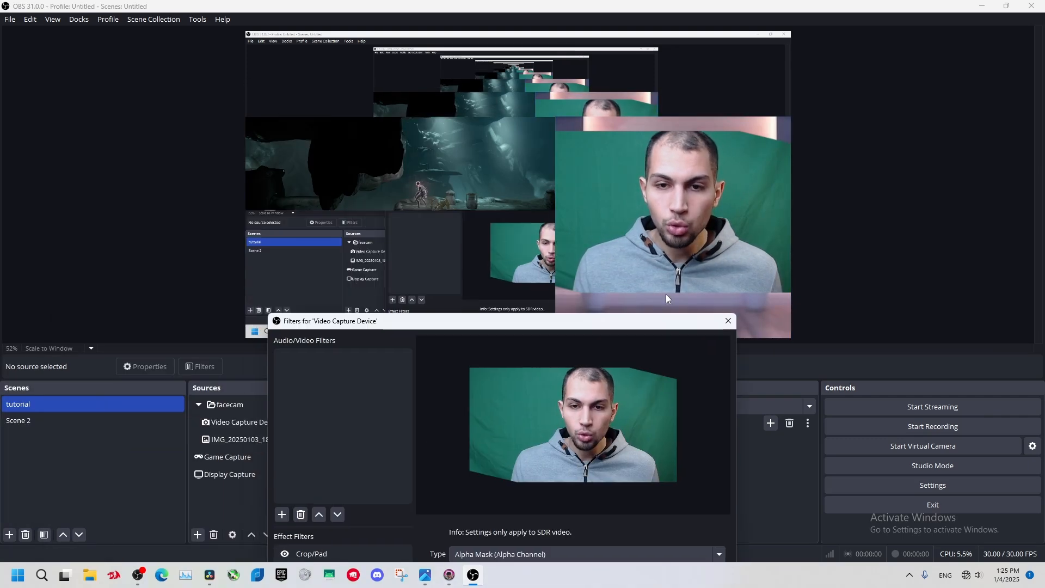
left_click(239, 440)
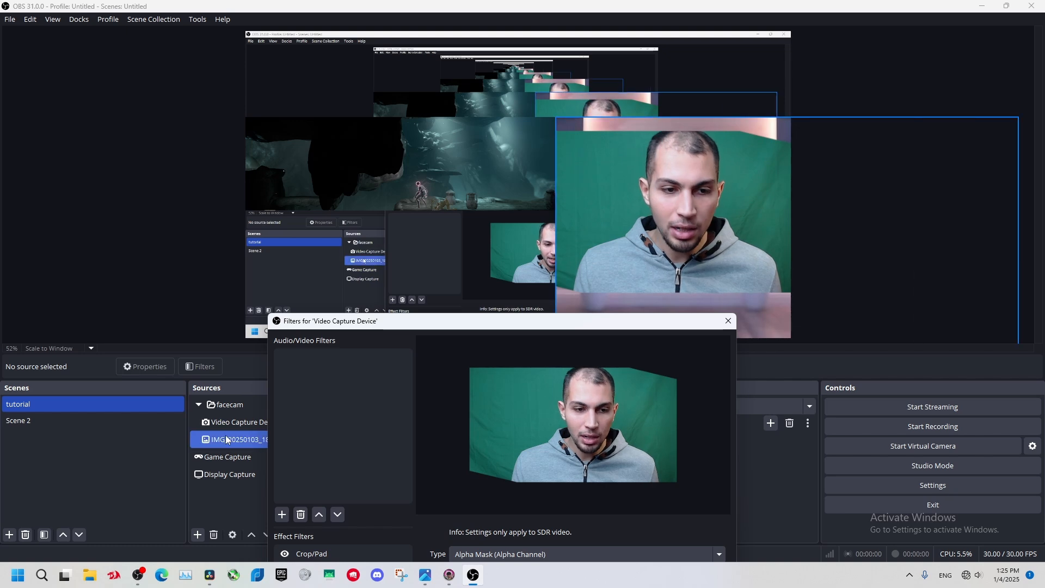
left_click_drag(439, 322, 676, 372)
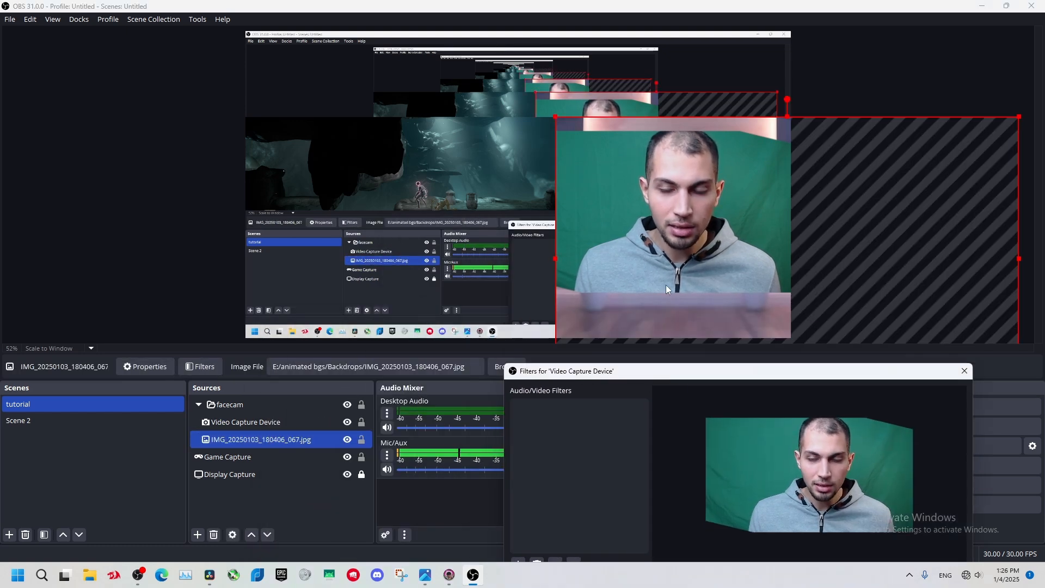
left_click_drag(779, 379, 379, 141)
left_click(122, 427)
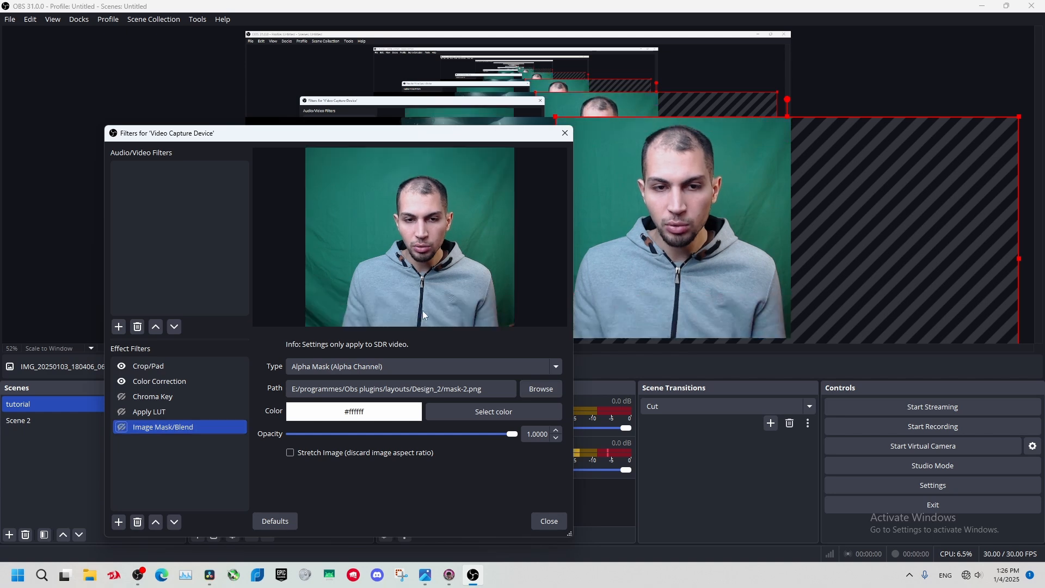
left_click(564, 134)
Add an Image Mask/Blend filter to the facecam group and load mask-3.png from the layouts/Design_3 folder
left_click(230, 406)
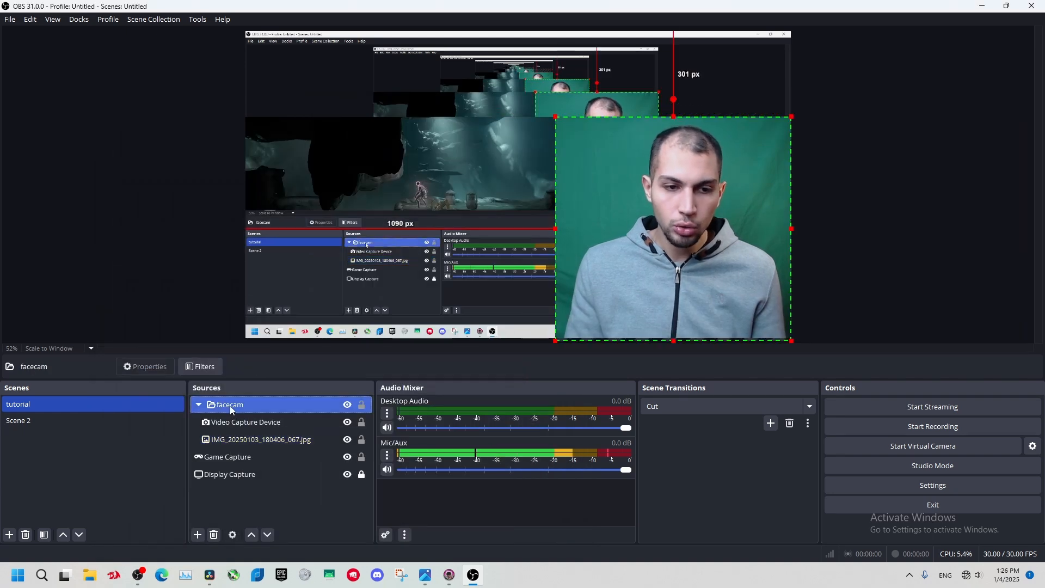
left_click(202, 366)
left_click(297, 469)
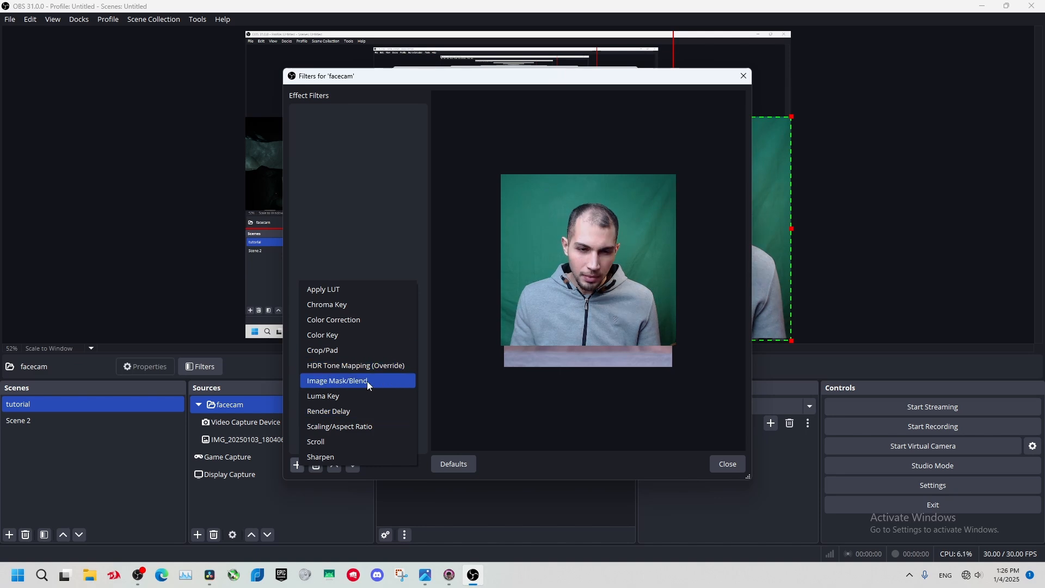
left_click(367, 381)
left_click(491, 293)
left_click(718, 311)
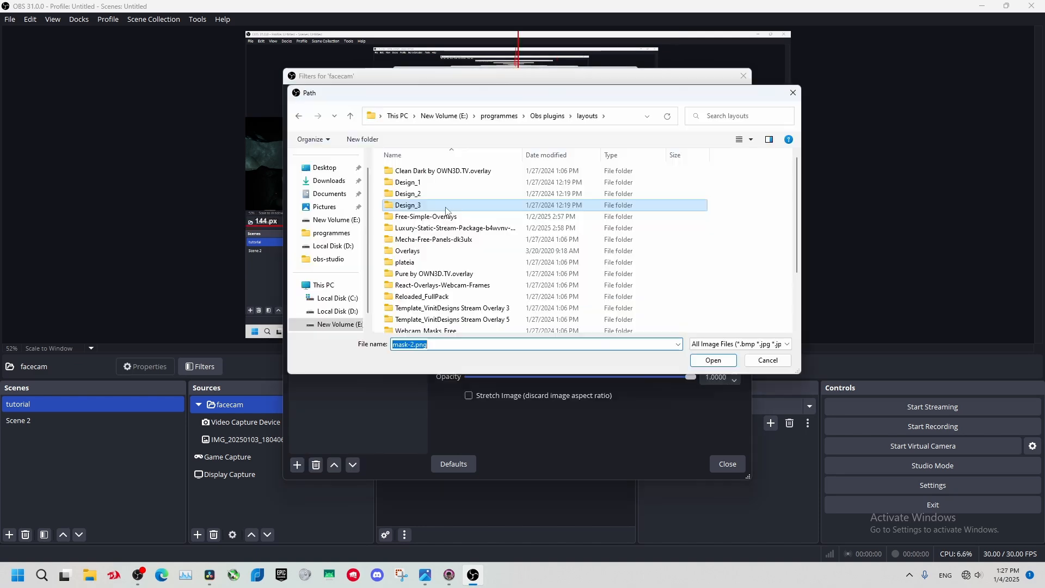
left_click(723, 364)
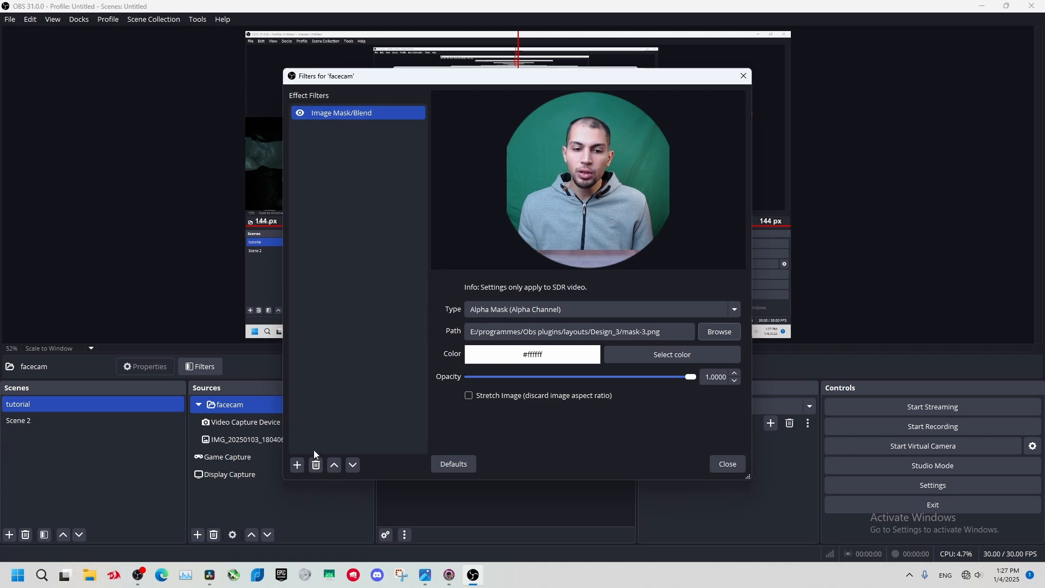
Remove the Image Mask/Blend filter from the facecam group and close its filters window
left_click(316, 465)
left_click(566, 290)
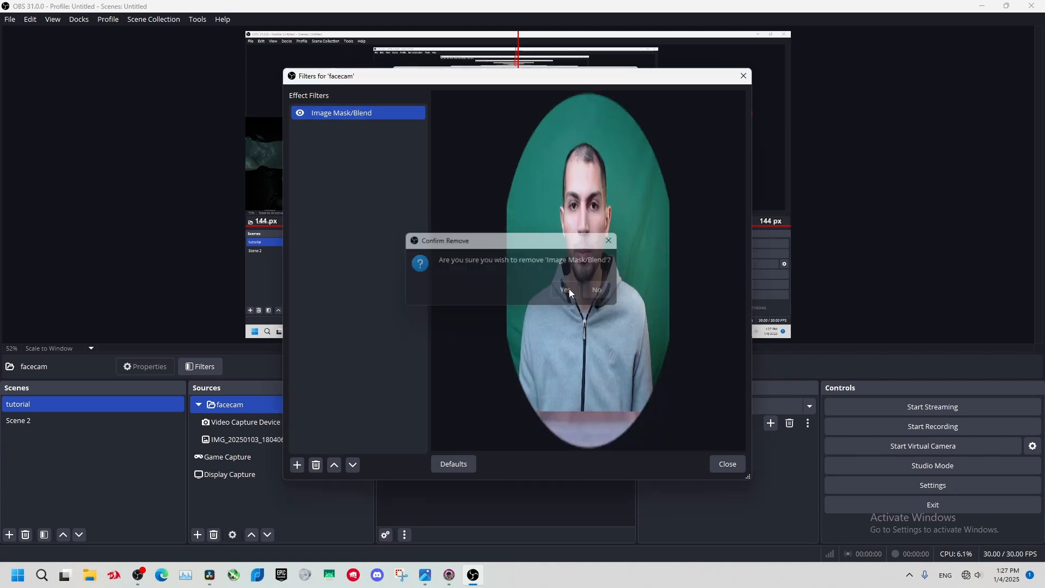
left_click(744, 76)
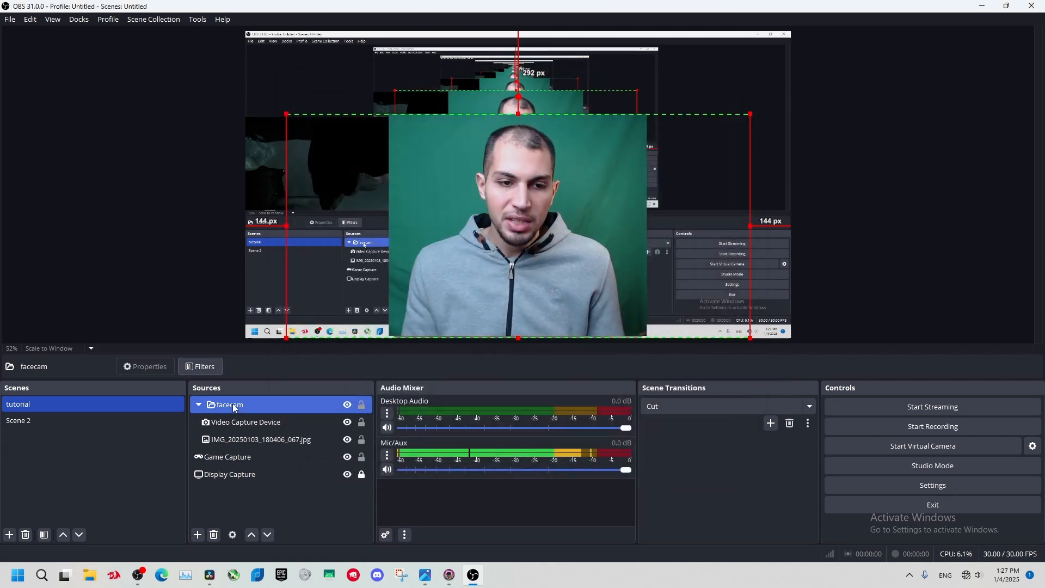
Collapse the facecam group and move it toward the lower-right part of the canvas
left_click(198, 404)
left_click(299, 492)
left_click_drag(516, 200, 642, 193)
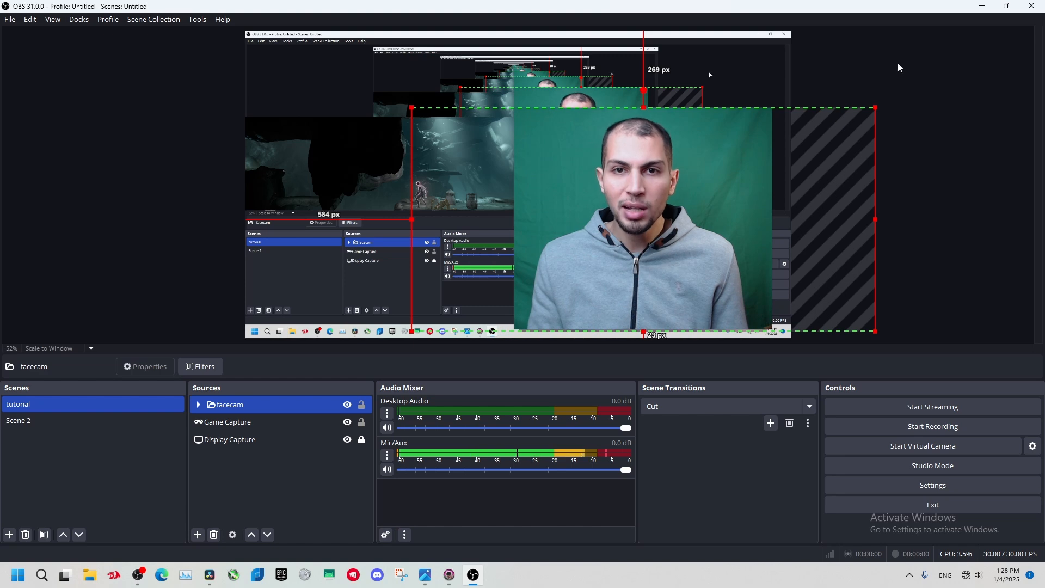
left_click(879, 53)
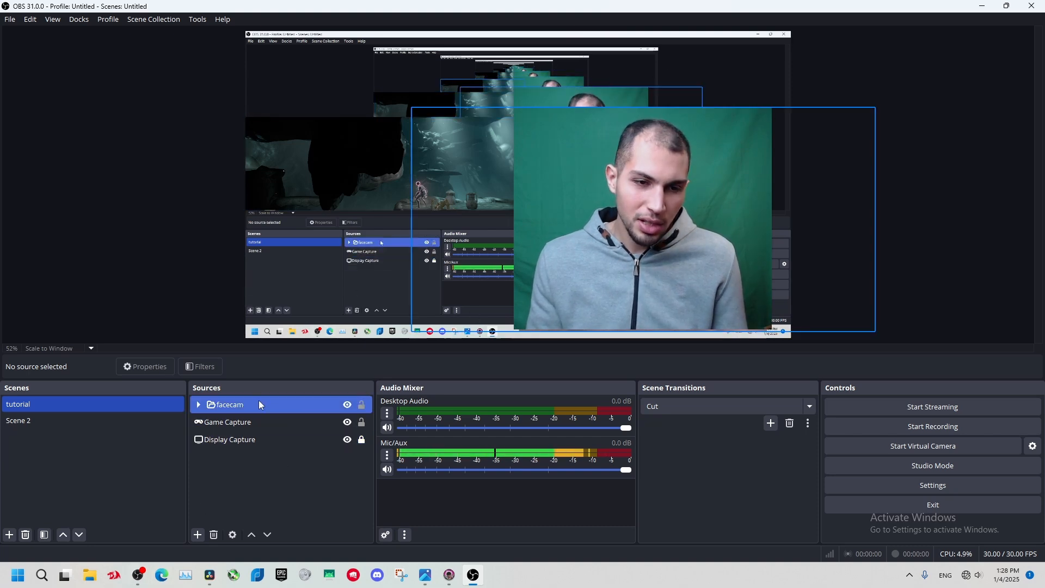
Expand the facecam group and turn on the Chroma Key filter of its Video Capture Device
left_click(204, 408)
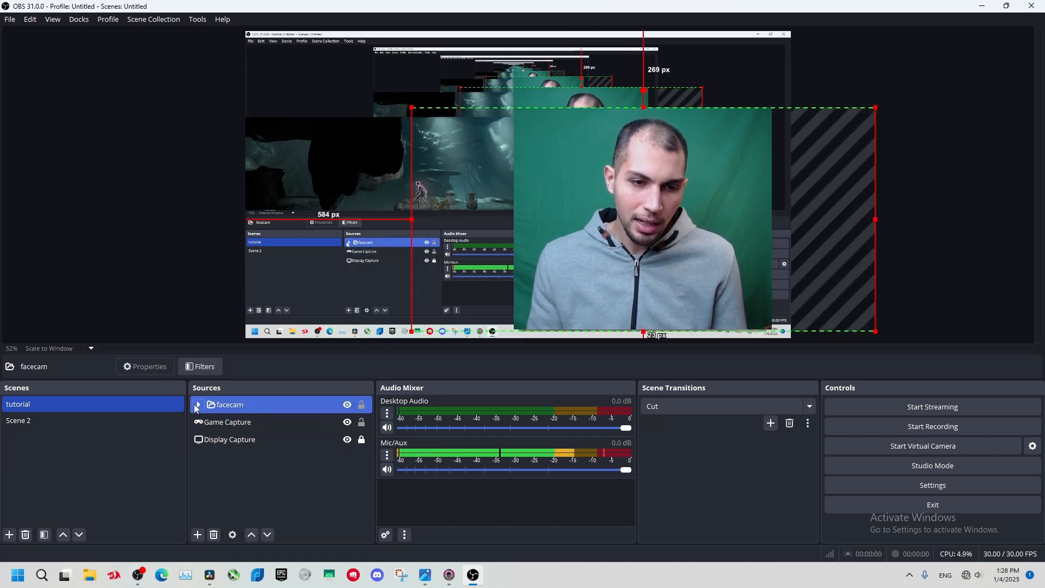
left_click(197, 409)
left_click(247, 422)
left_click(216, 367)
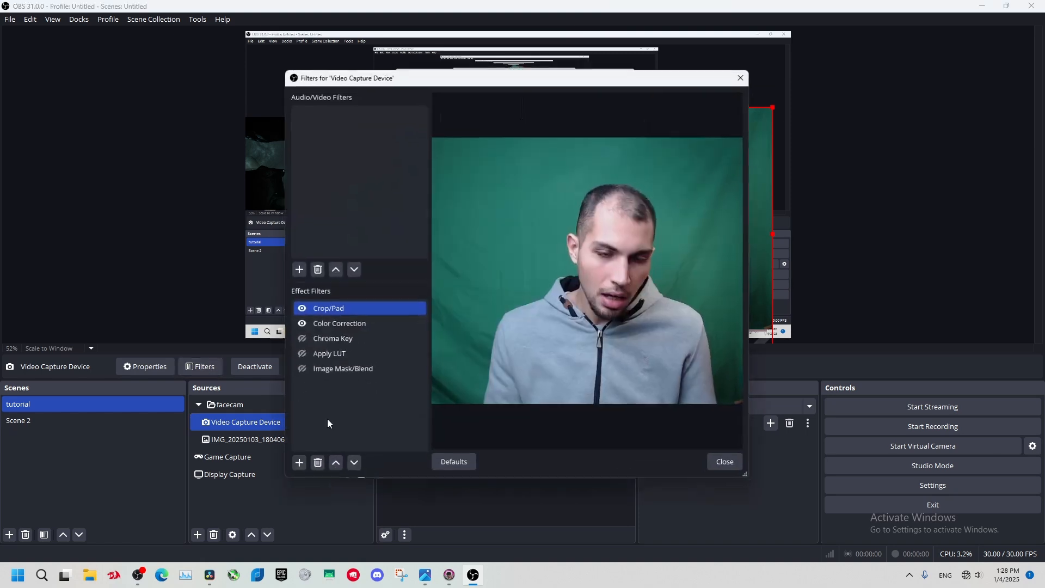
left_click(301, 341)
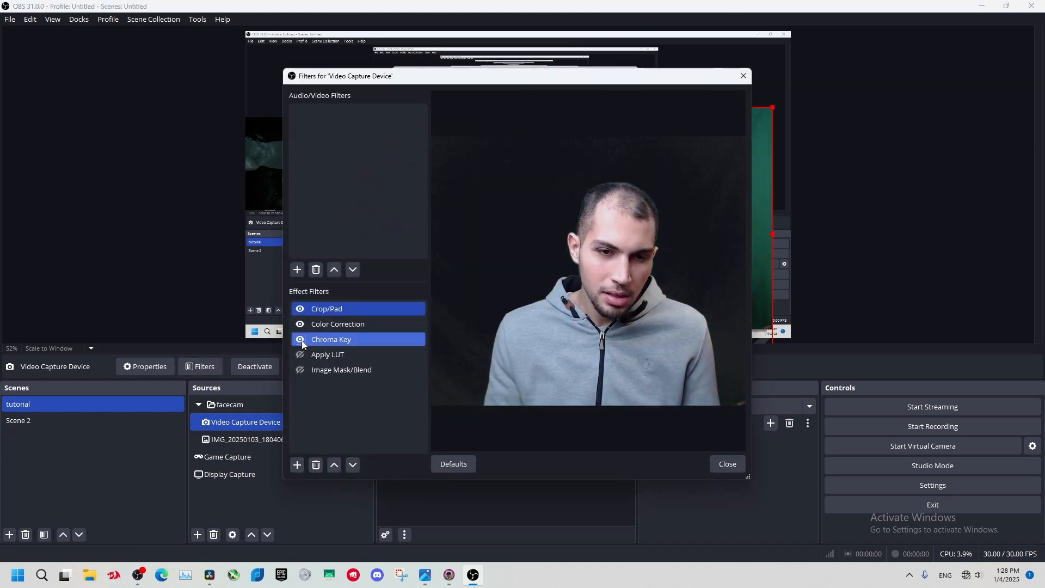
Add a Render Delay filter to the Video Capture Device with a delay of 100 ms
left_click(299, 464)
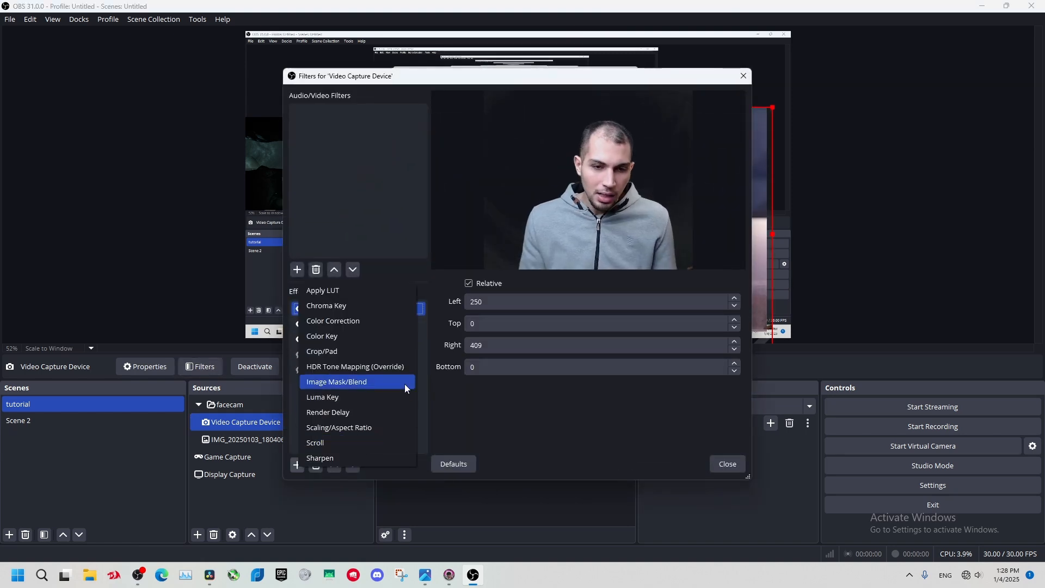
left_click(348, 411)
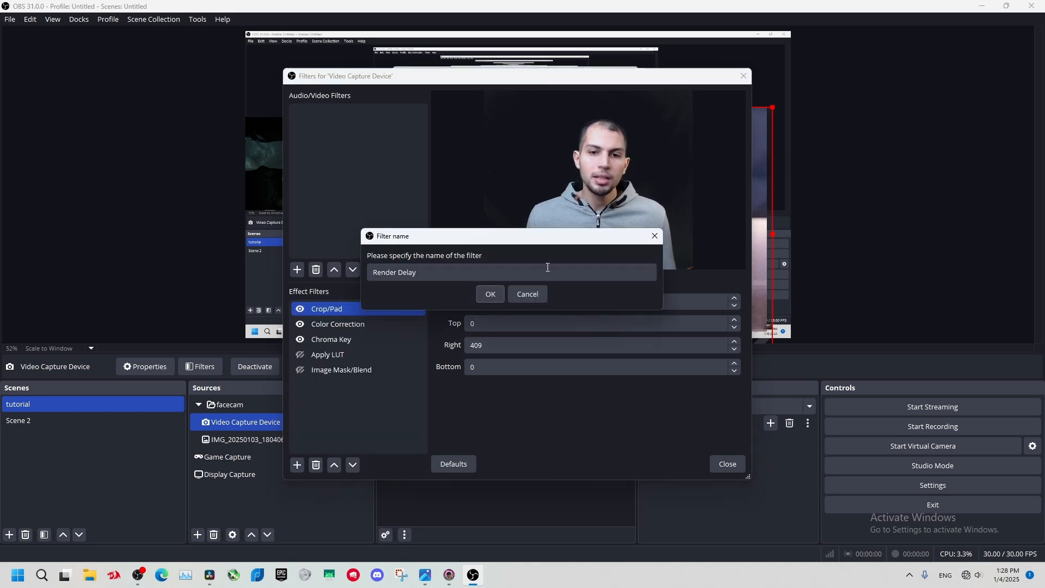
left_click(492, 298)
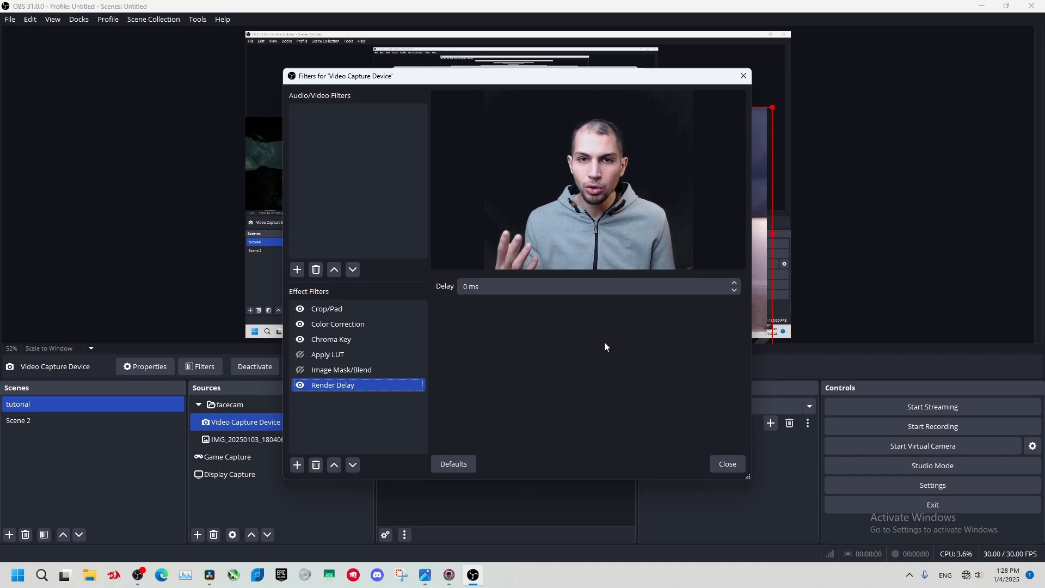
left_click(467, 287)
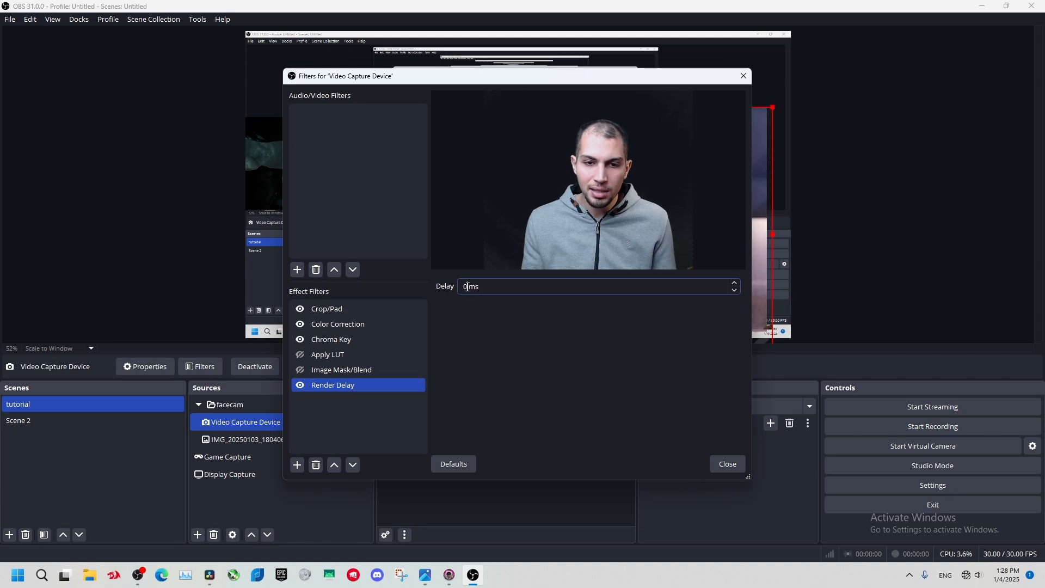
type("100")
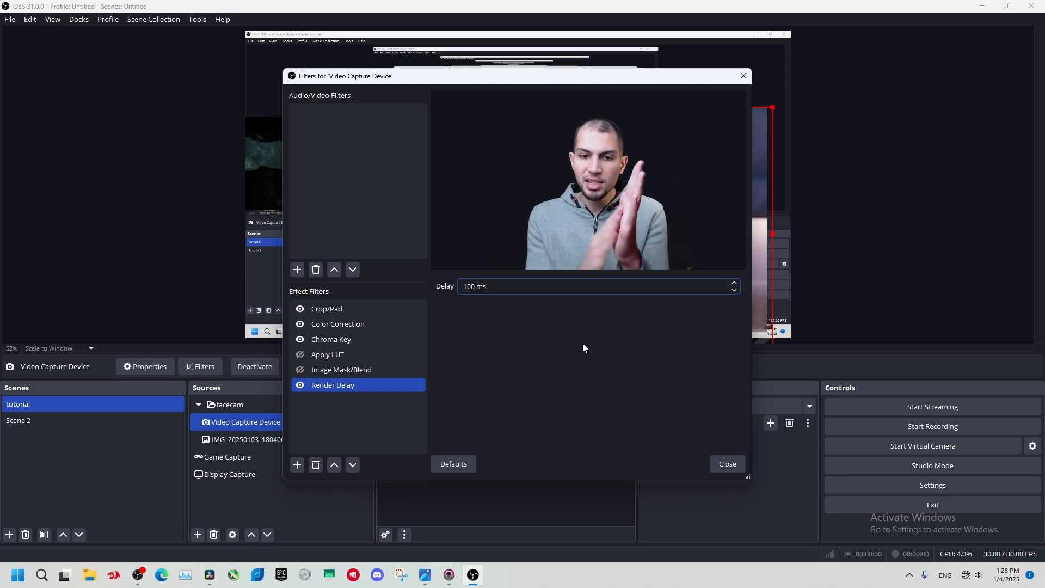
Set the Render Delay filter's delay to 500 ms, and turn the filter off
left_click(467, 286)
key("BackSpace")
type("5")
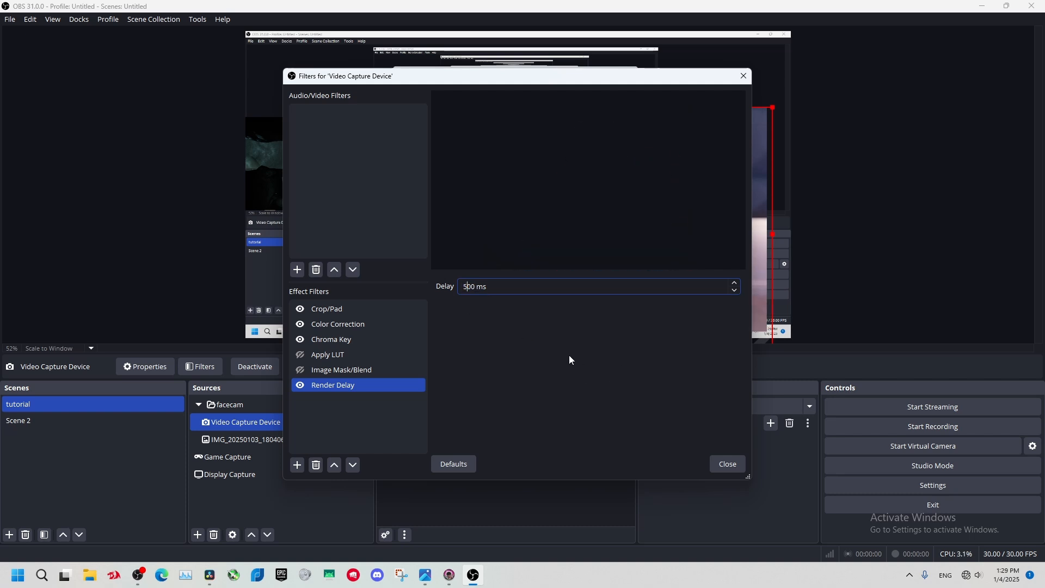
left_click(561, 353)
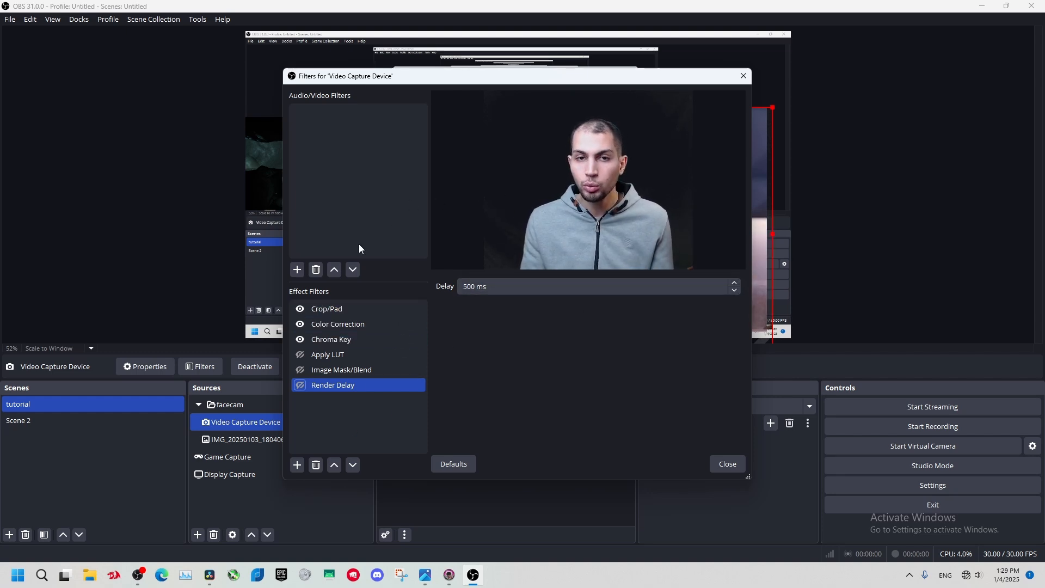
Add a Sharpen filter to the Video Capture Device with sharpness 0.12, and turn the filter off
left_click(298, 465)
left_click(334, 455)
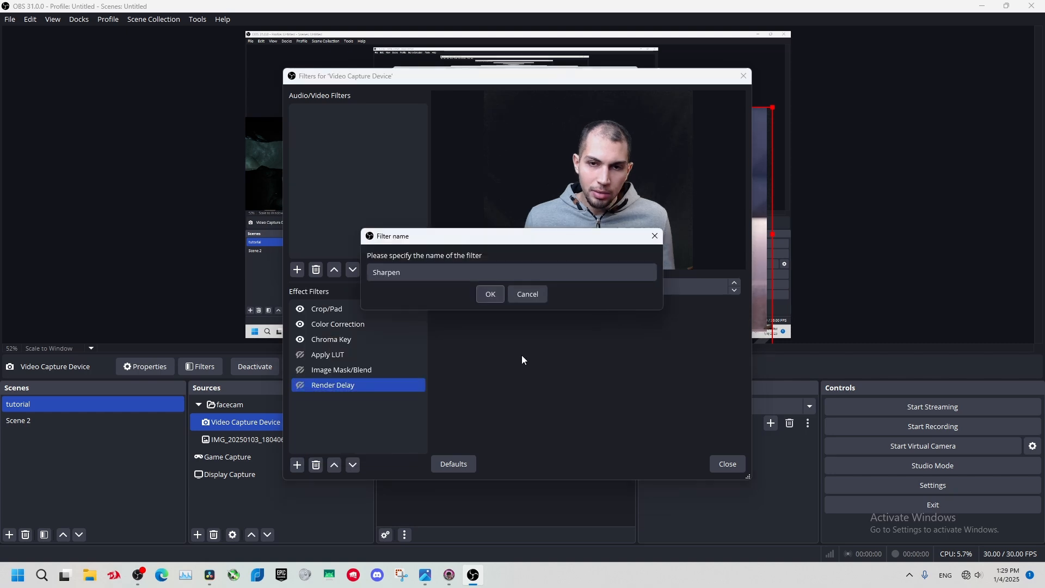
left_click(490, 294)
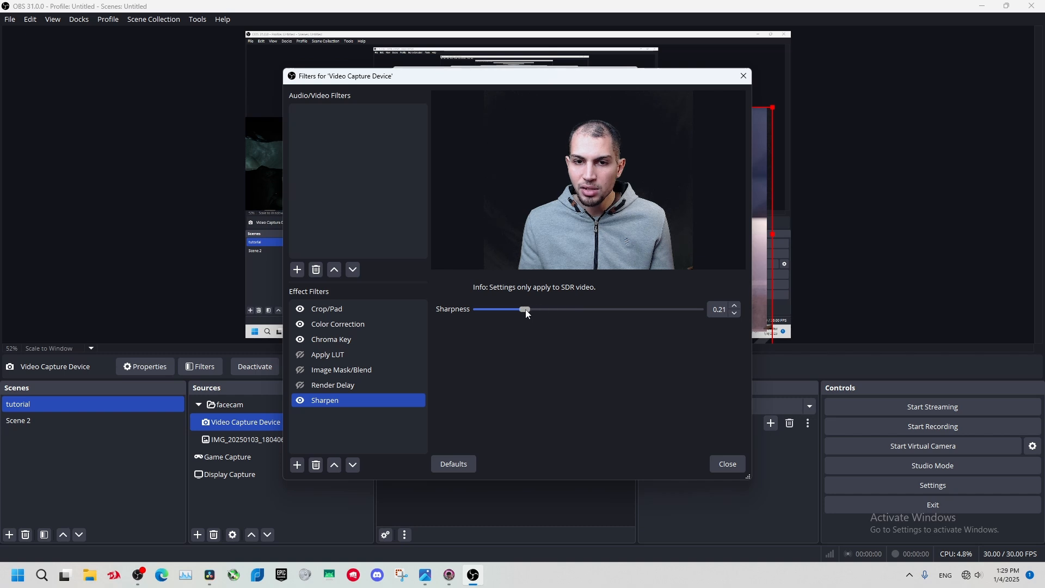
left_click_drag(526, 312, 505, 318)
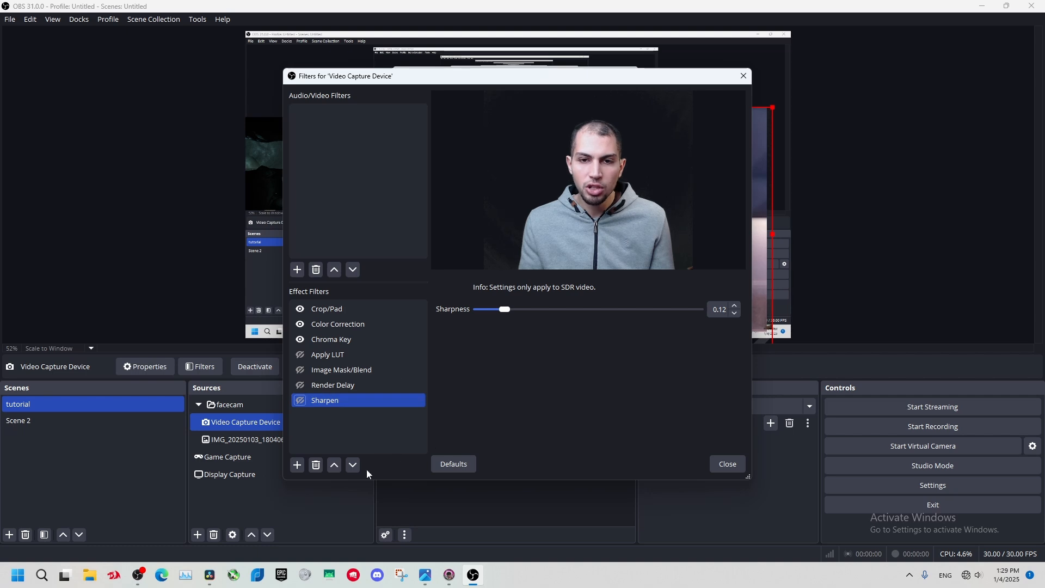
Add a Scroll filter to the Video Capture Device with horizontal speed 280 and vertical speed 216
left_click(298, 465)
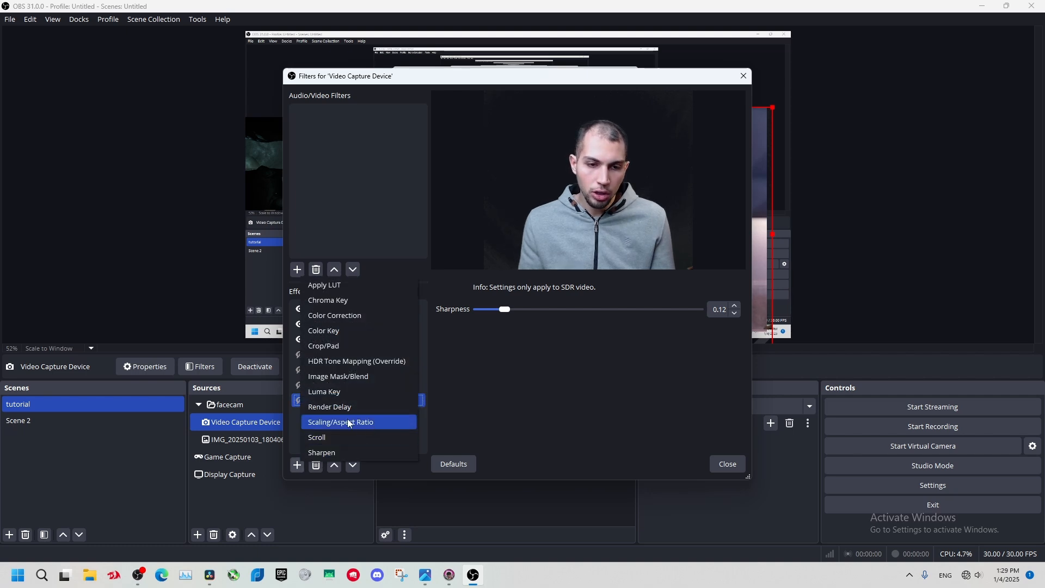
left_click(333, 436)
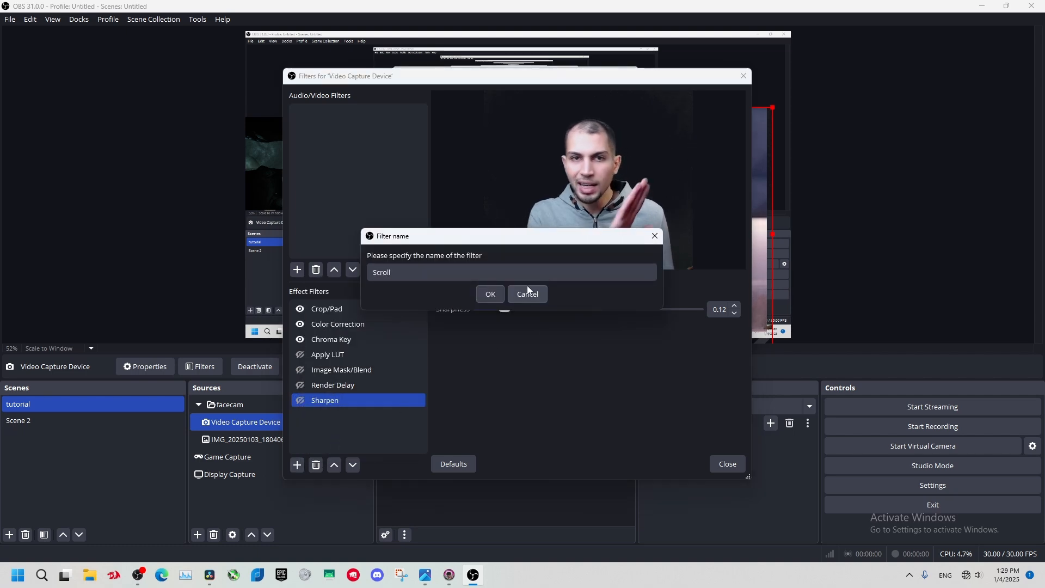
left_click(490, 293)
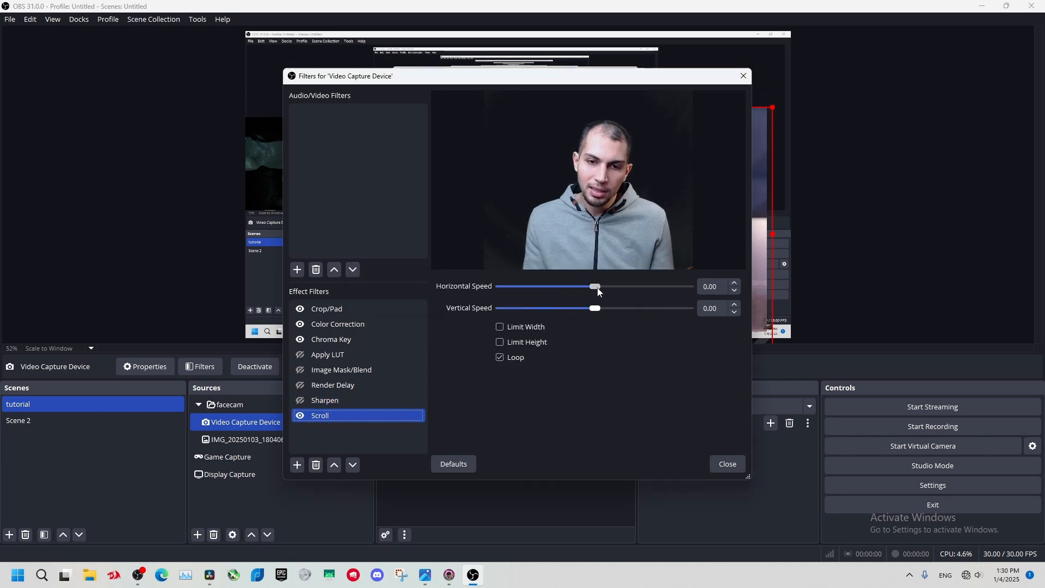
left_click_drag(597, 287, 647, 287)
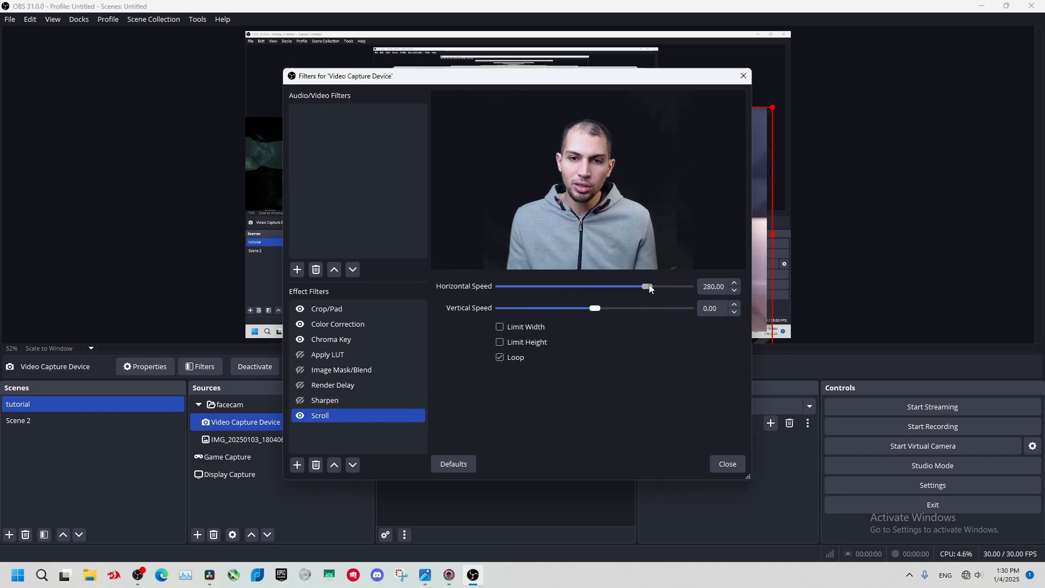
left_click_drag(615, 72, 321, 86)
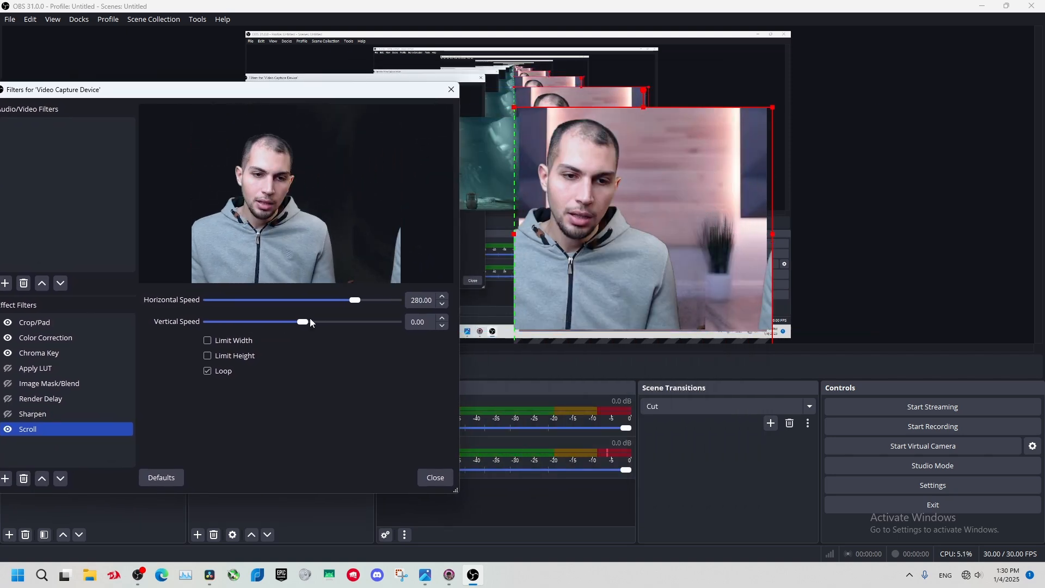
left_click_drag(307, 324, 343, 322)
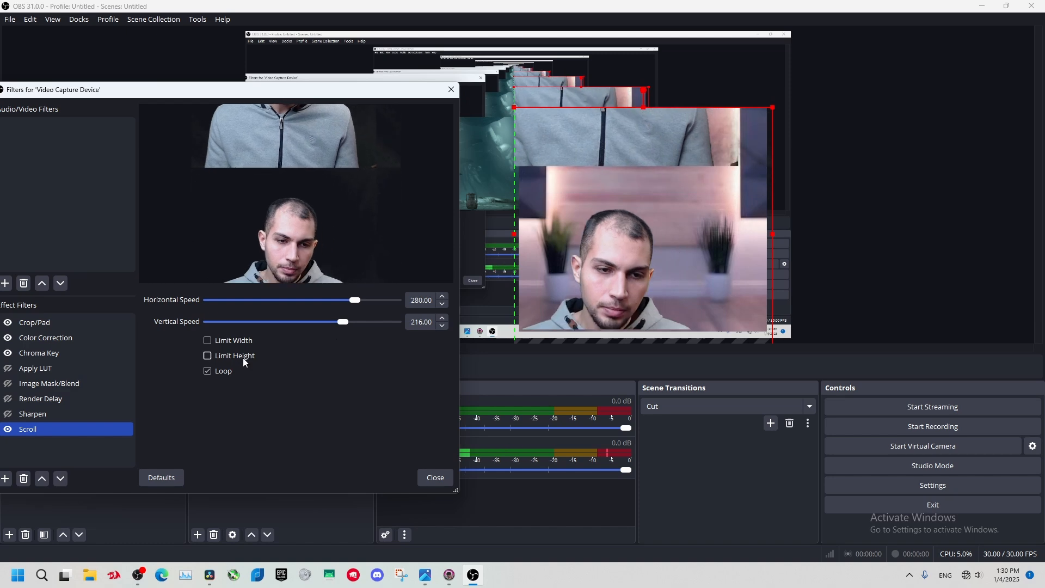
Disable looping in the Scroll filter, turn the filter off and close the filters window
left_click(220, 372)
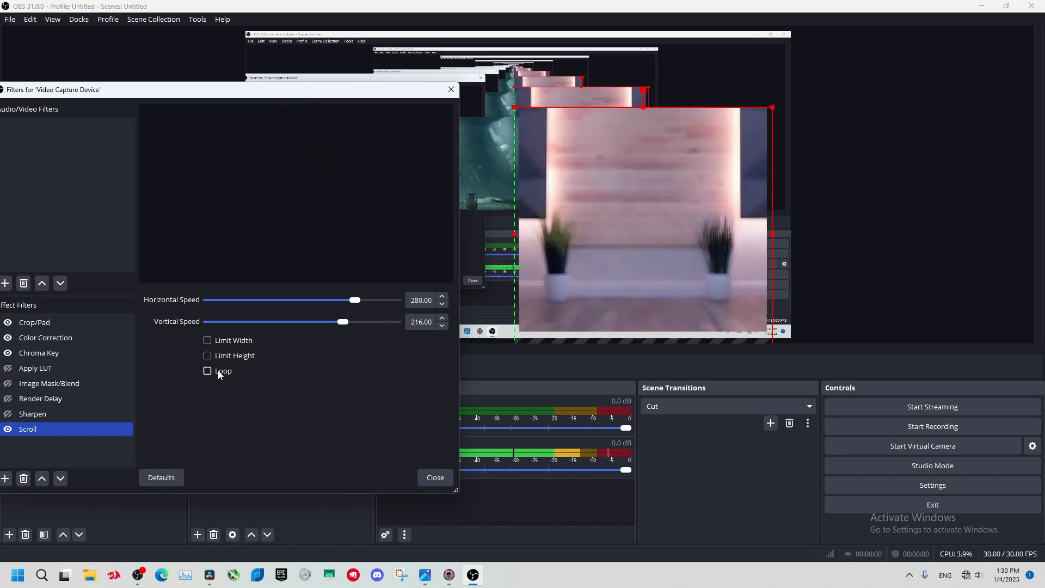
left_click(218, 371)
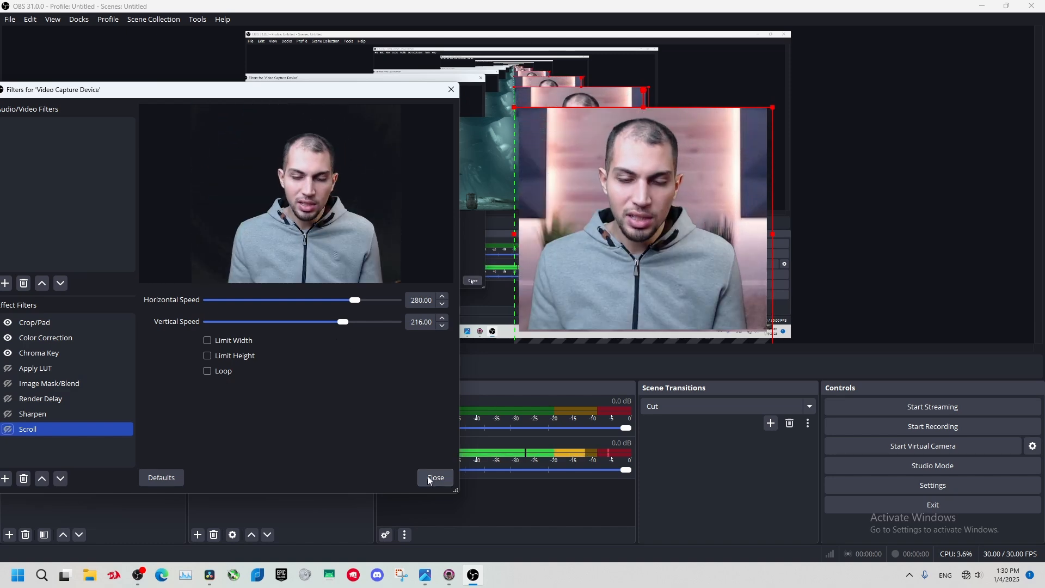
left_click(429, 478)
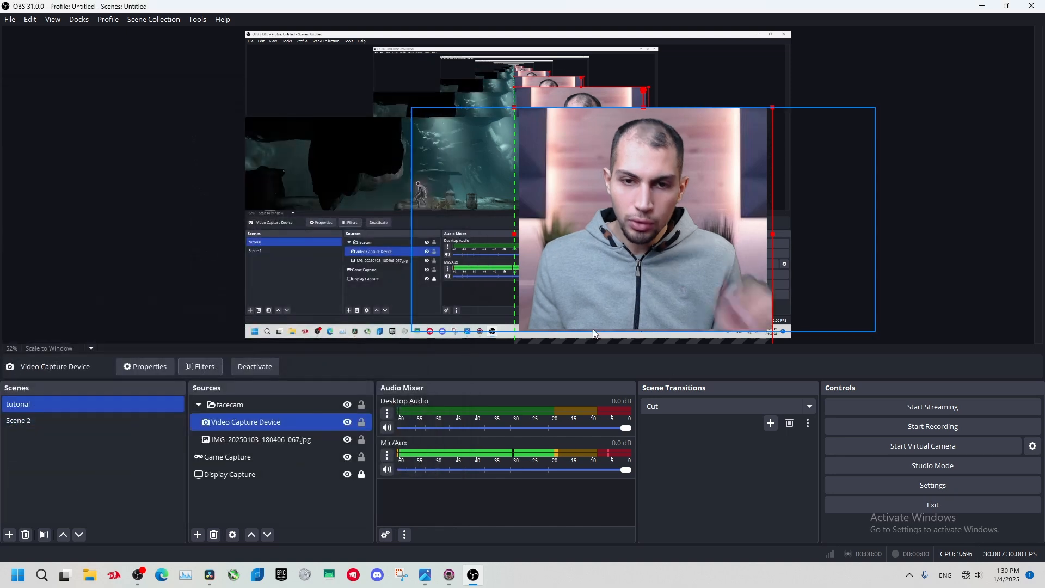
Collapse the facecam group and add a Text (GDI+) source reading "obs studio"
left_click(239, 513)
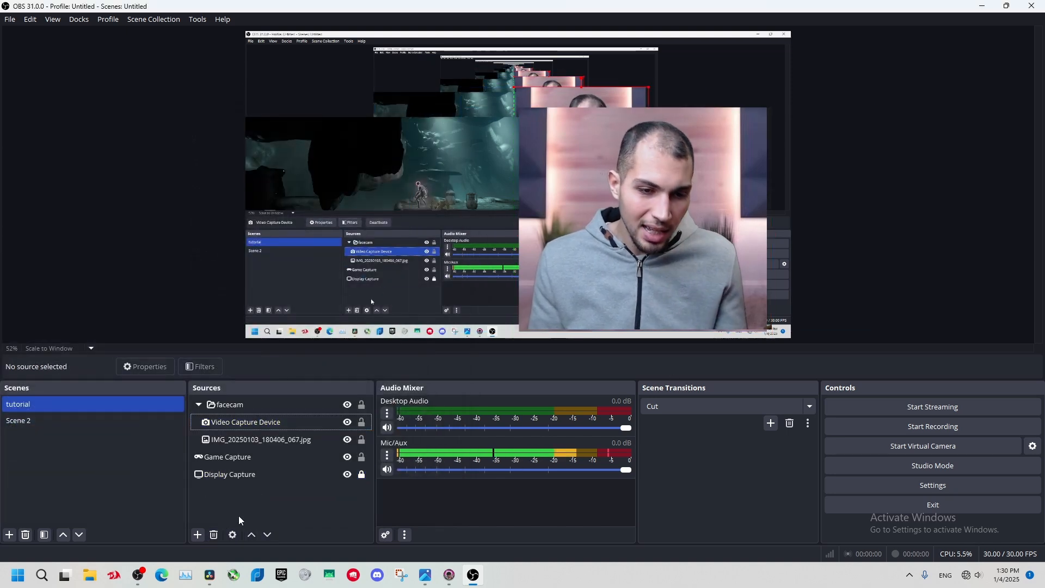
left_click(199, 405)
left_click(197, 535)
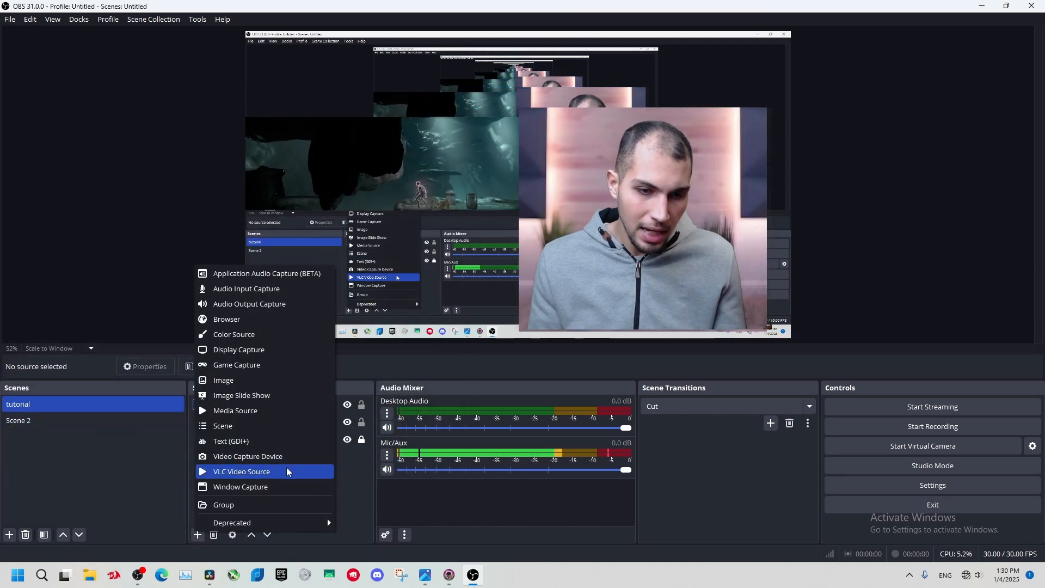
left_click(245, 436)
key("Return")
type("o")
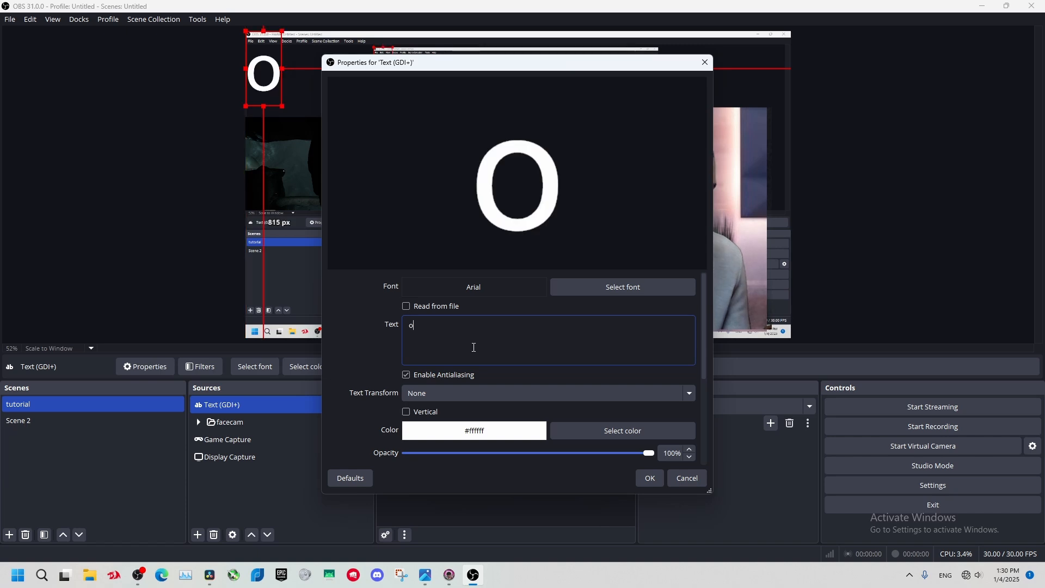
type("bs studi")
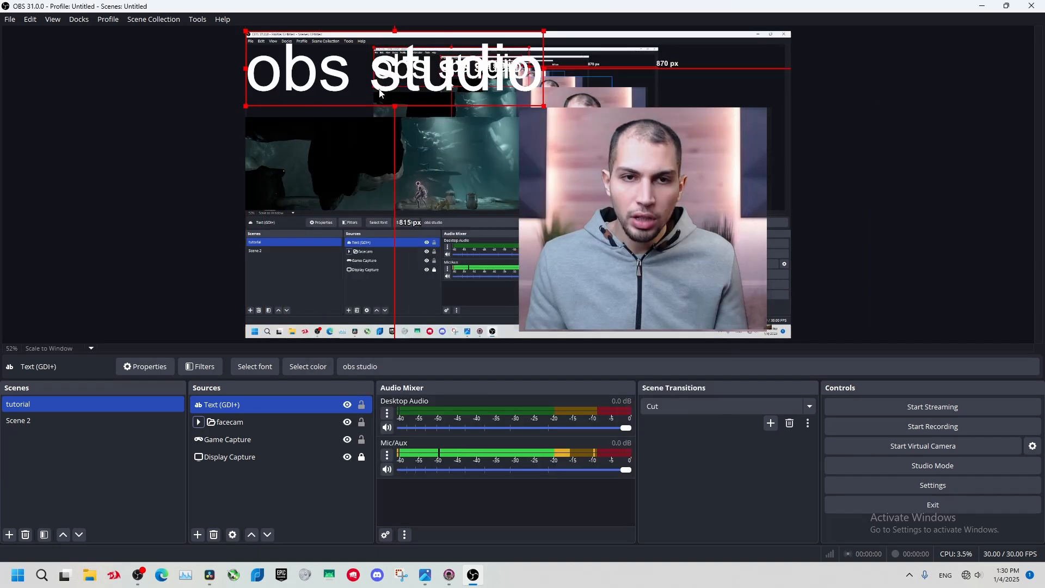
Scale the "obs studio" text down to about half size and place it along the facecam's lower edge
left_click_drag(342, 72, 530, 152)
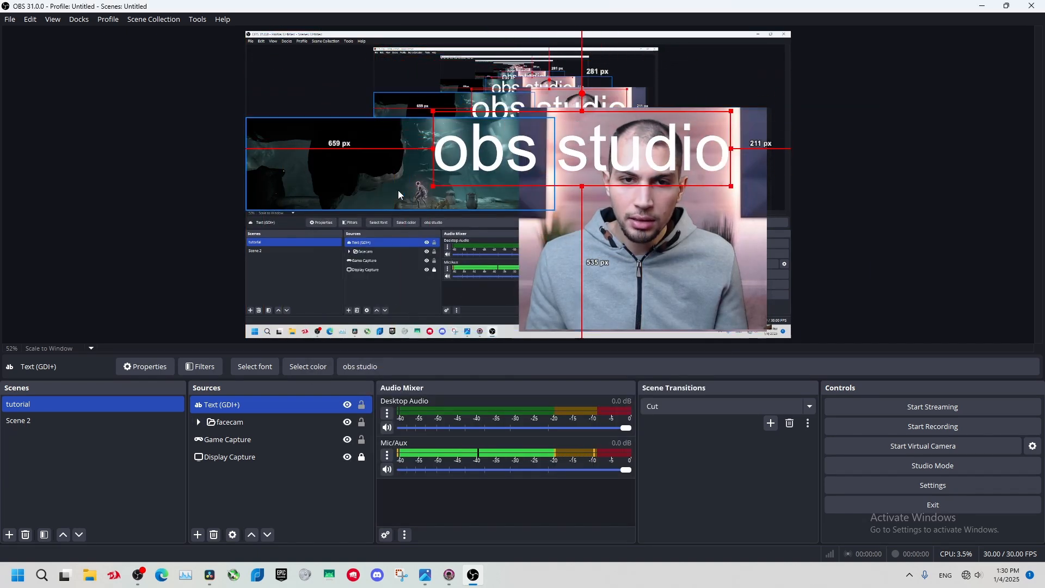
left_click_drag(433, 185, 557, 152)
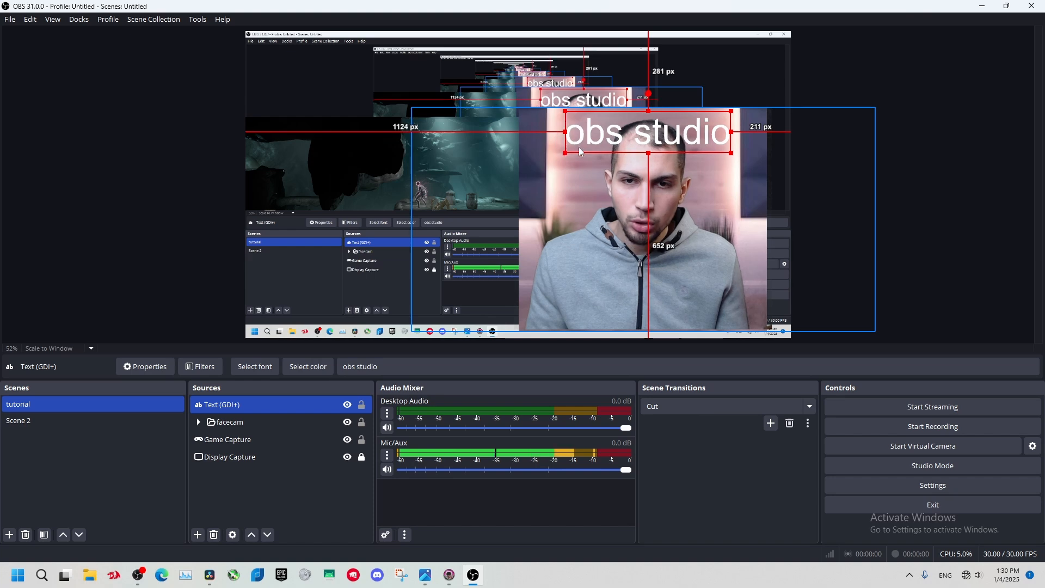
left_click_drag(637, 132, 648, 312)
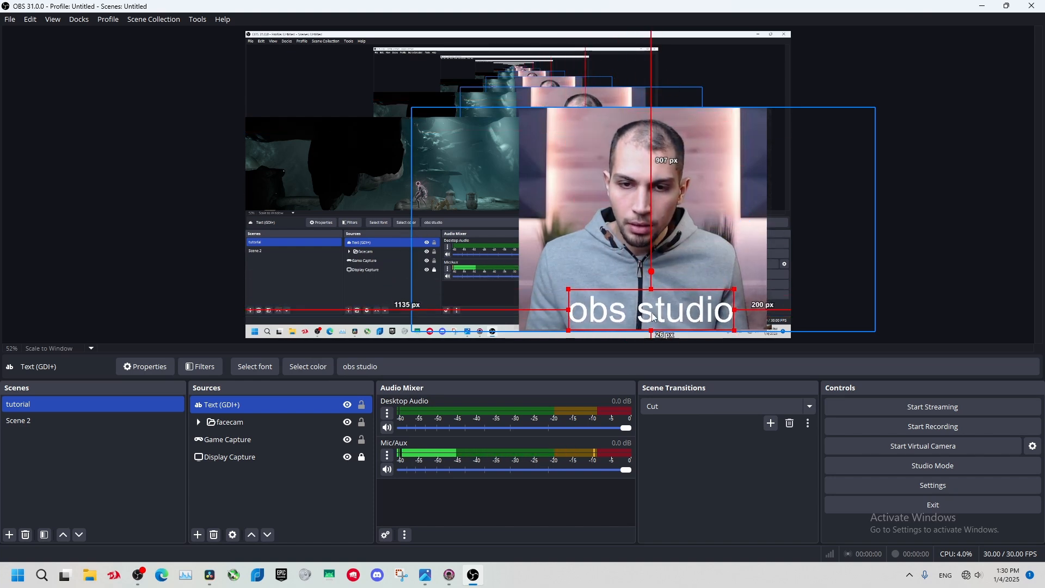
left_click(1026, 277)
Add a Scroll filter to the Text (GDI+) source and move the filters window clear of the facecam preview
left_click(240, 404)
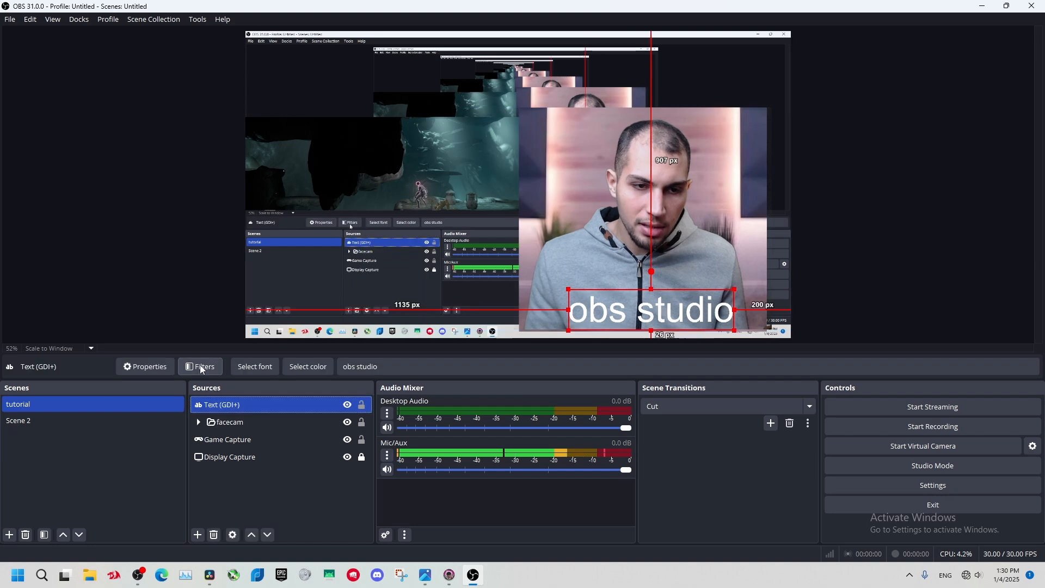
left_click(200, 366)
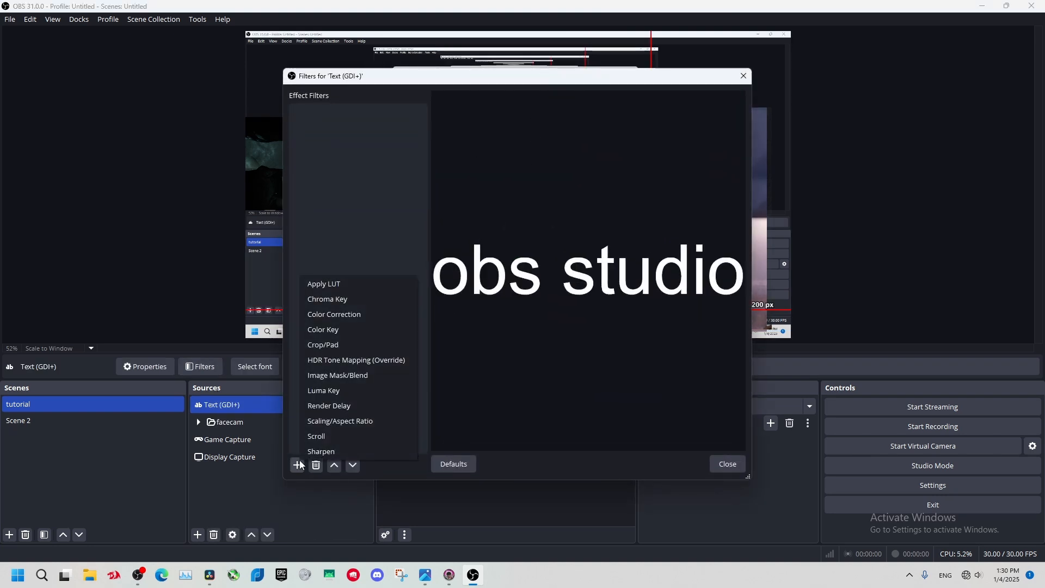
left_click(319, 436)
left_click(489, 295)
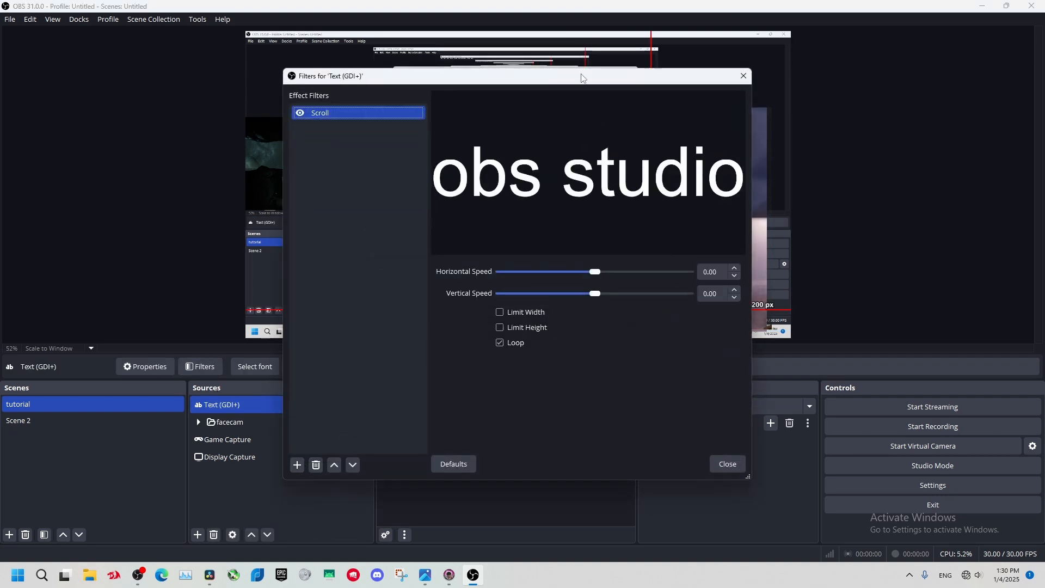
left_click_drag(570, 78, 261, 43)
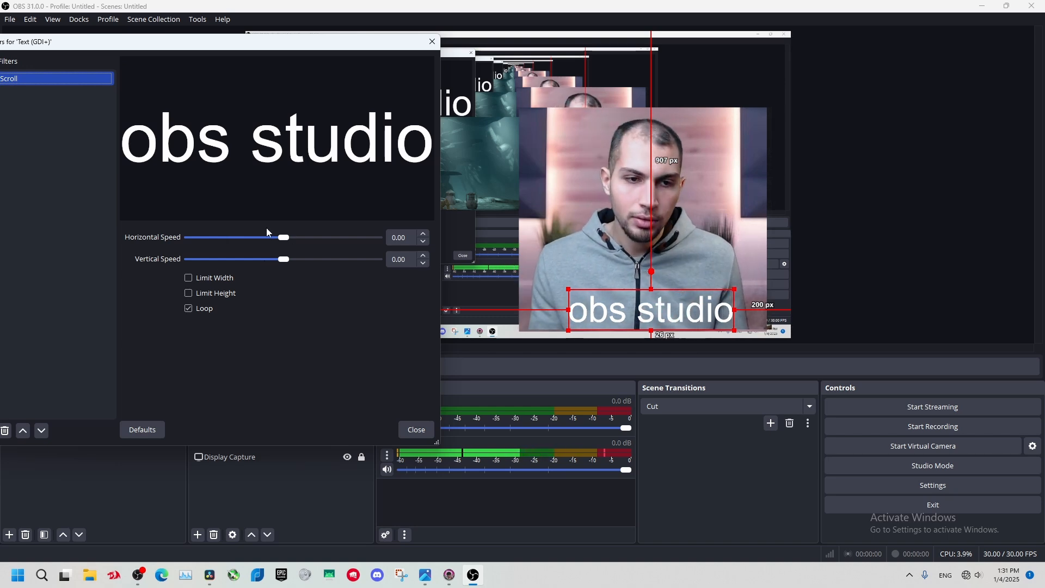
Set the text's Scroll filter to a horizontal speed of 143 and close the filters window
left_click_drag(283, 241, 310, 240)
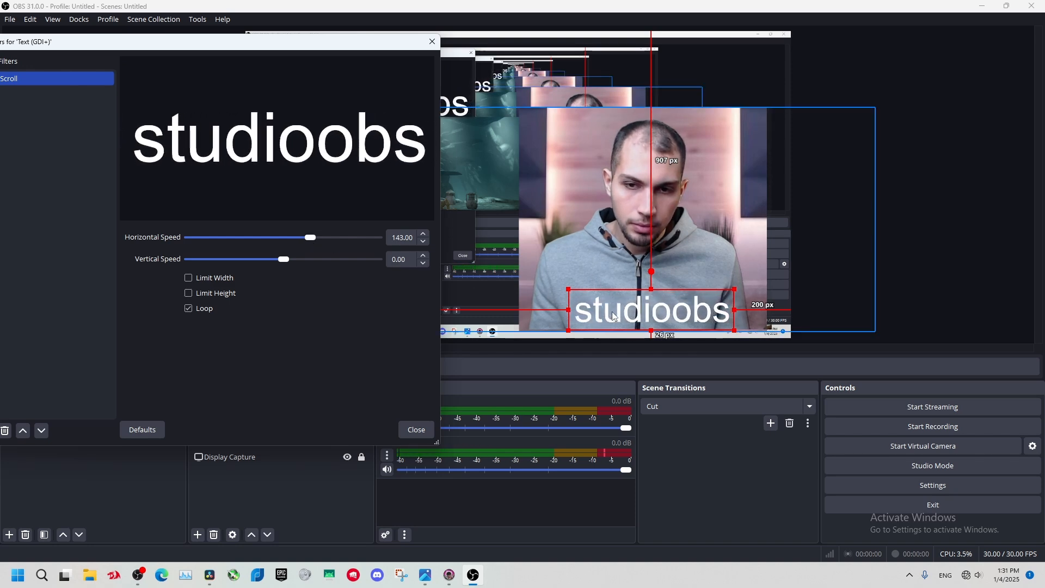
left_click(338, 489)
left_click(418, 431)
Add trailing spaces after "obs studio" in the text source and reposition the widened text along the facecam's lower edge
double_click(269, 409)
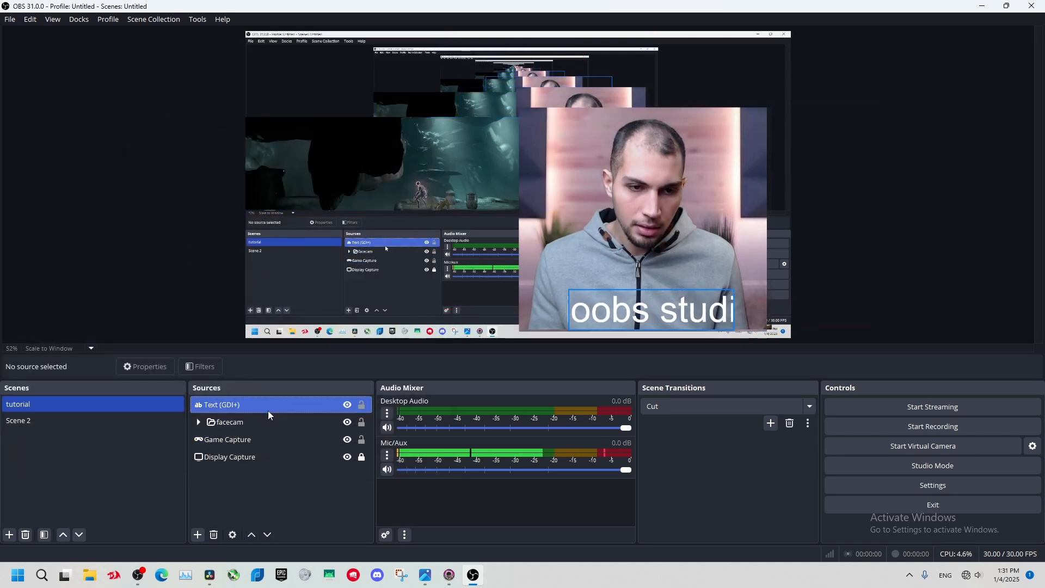
left_click(483, 338)
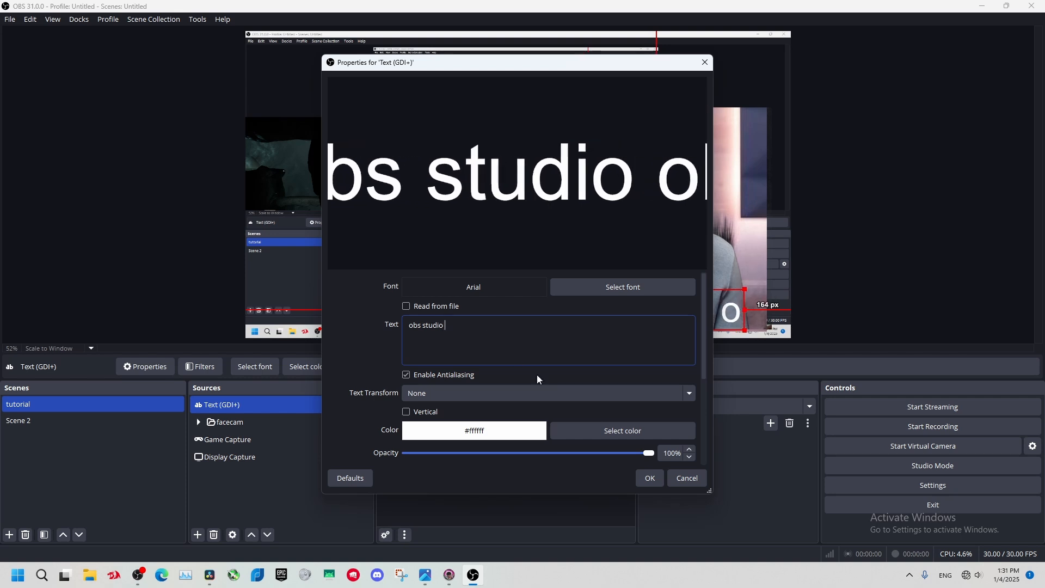
left_click(644, 478)
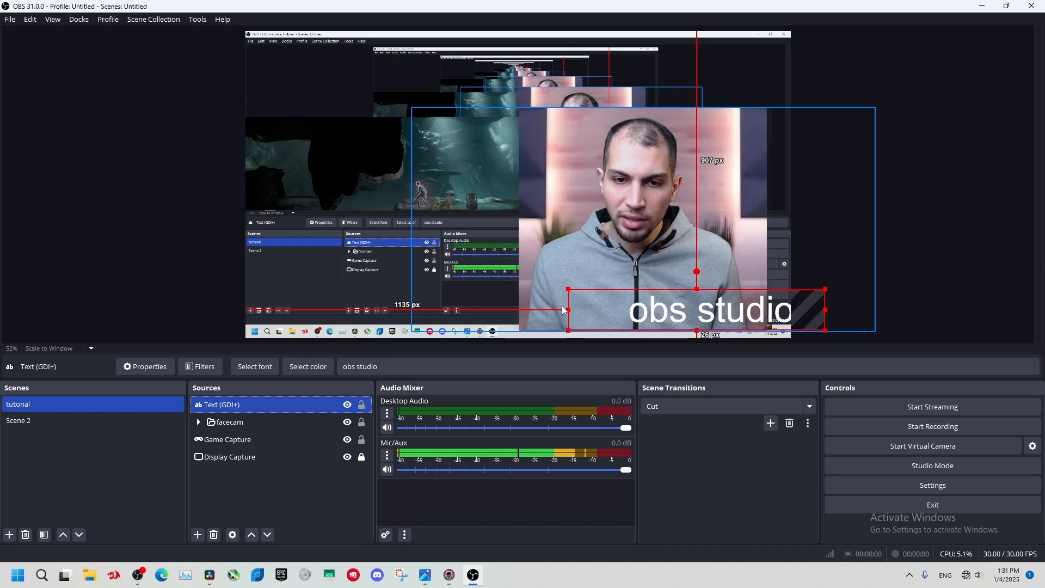
mouse_move(737, 318)
left_mouse_down()
mouse_move(691, 319)
mouse_move(774, 311)
mouse_move(719, 311)
left_mouse_up()
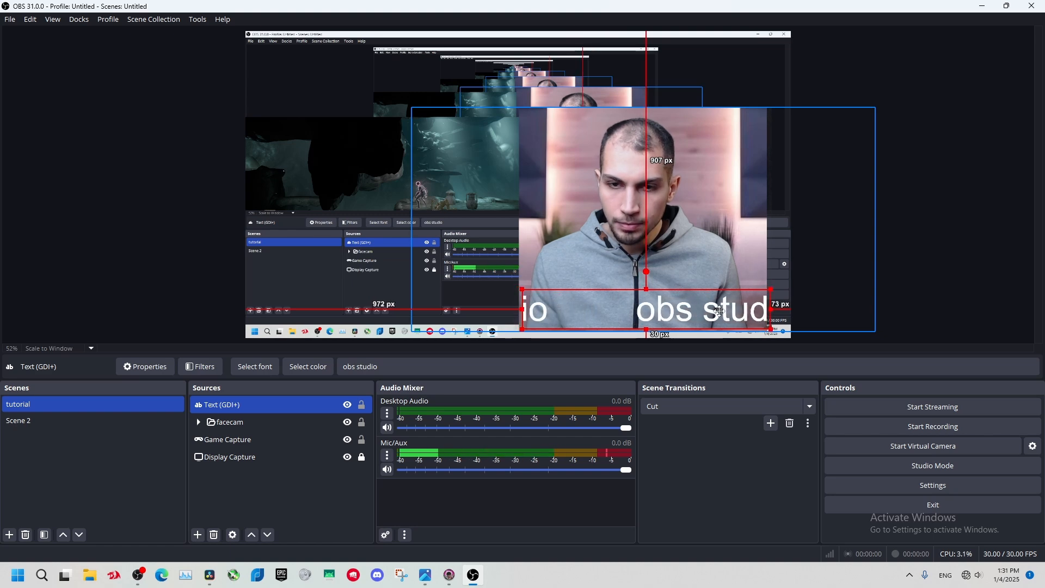
Turn looping off and back on in the text source's Scroll filter, with its window moved clear of the facecam preview
left_click(200, 366)
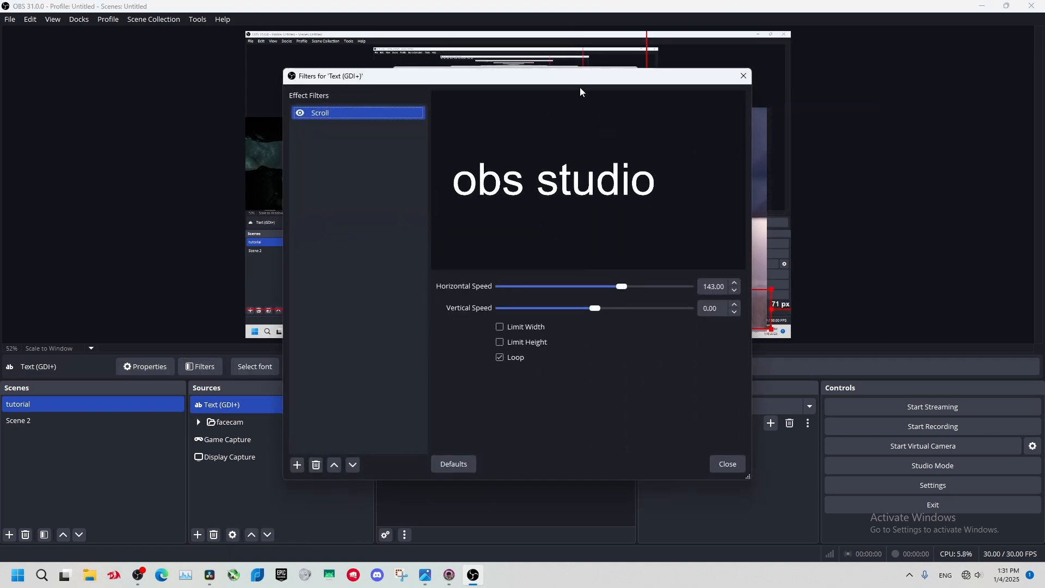
left_click_drag(580, 82, 266, 64)
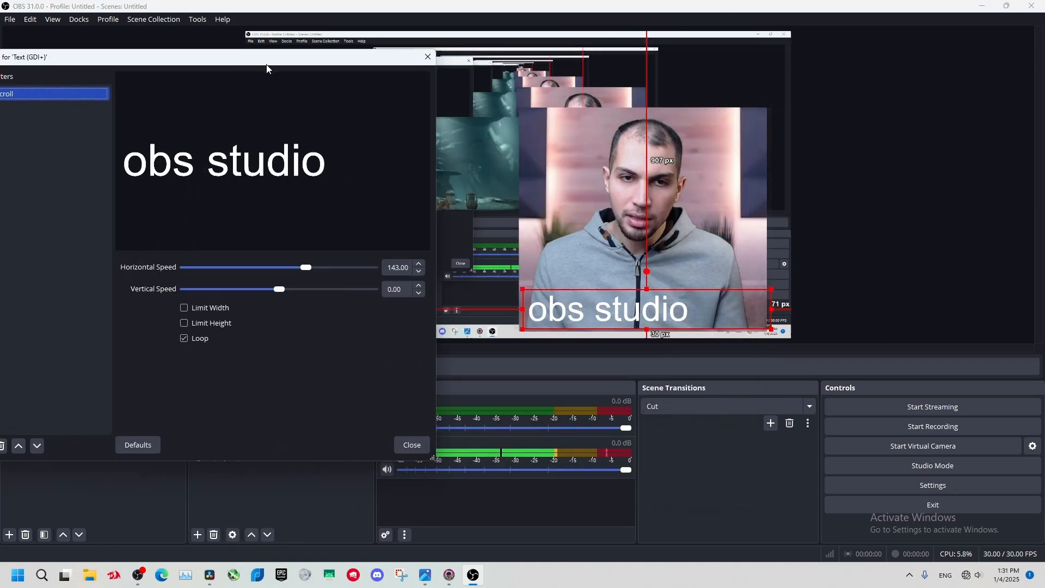
left_click(184, 339)
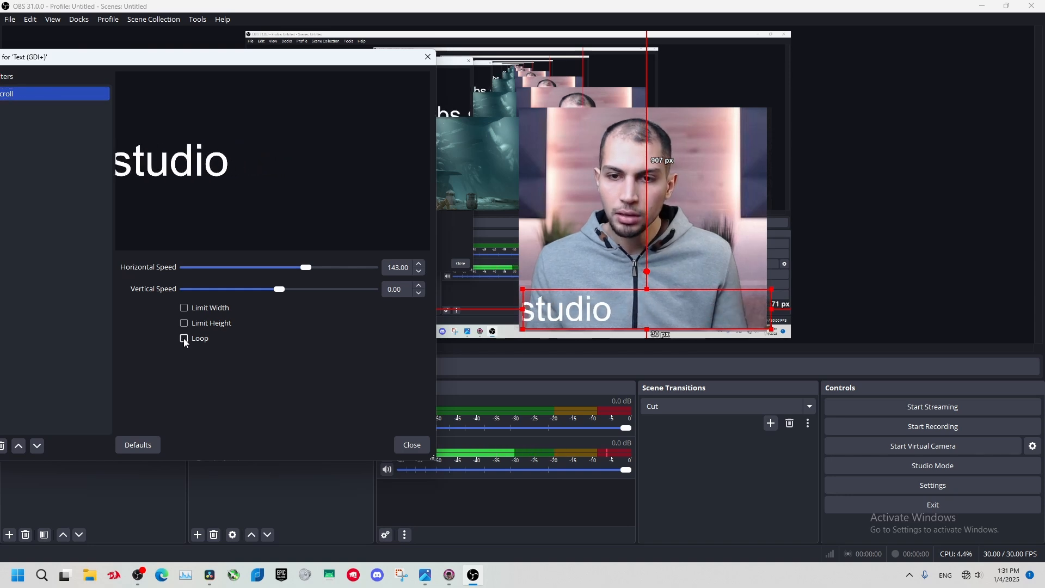
left_click(184, 338)
left_click_drag(177, 63, 308, 86)
left_click(545, 477)
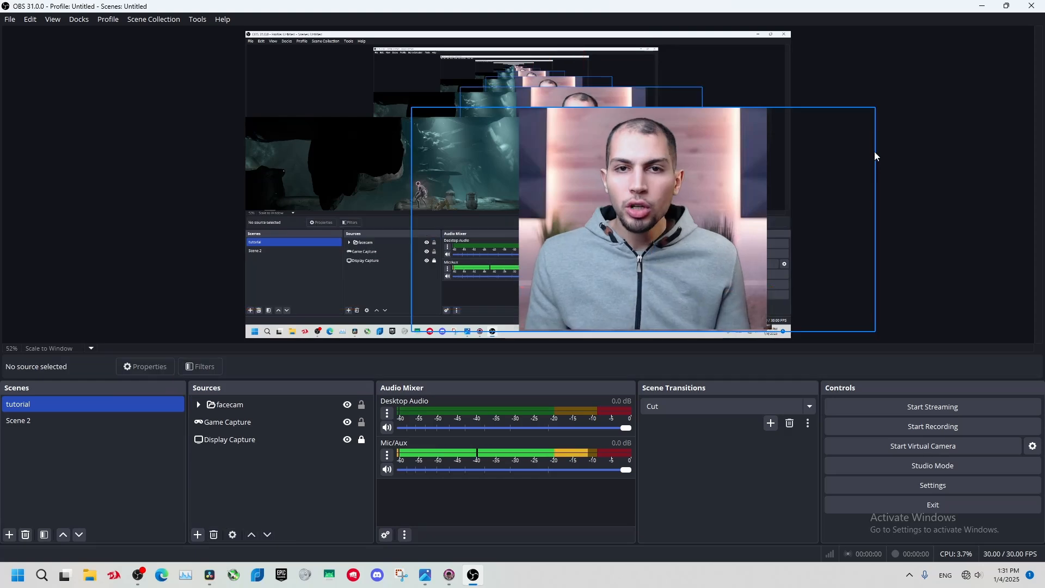